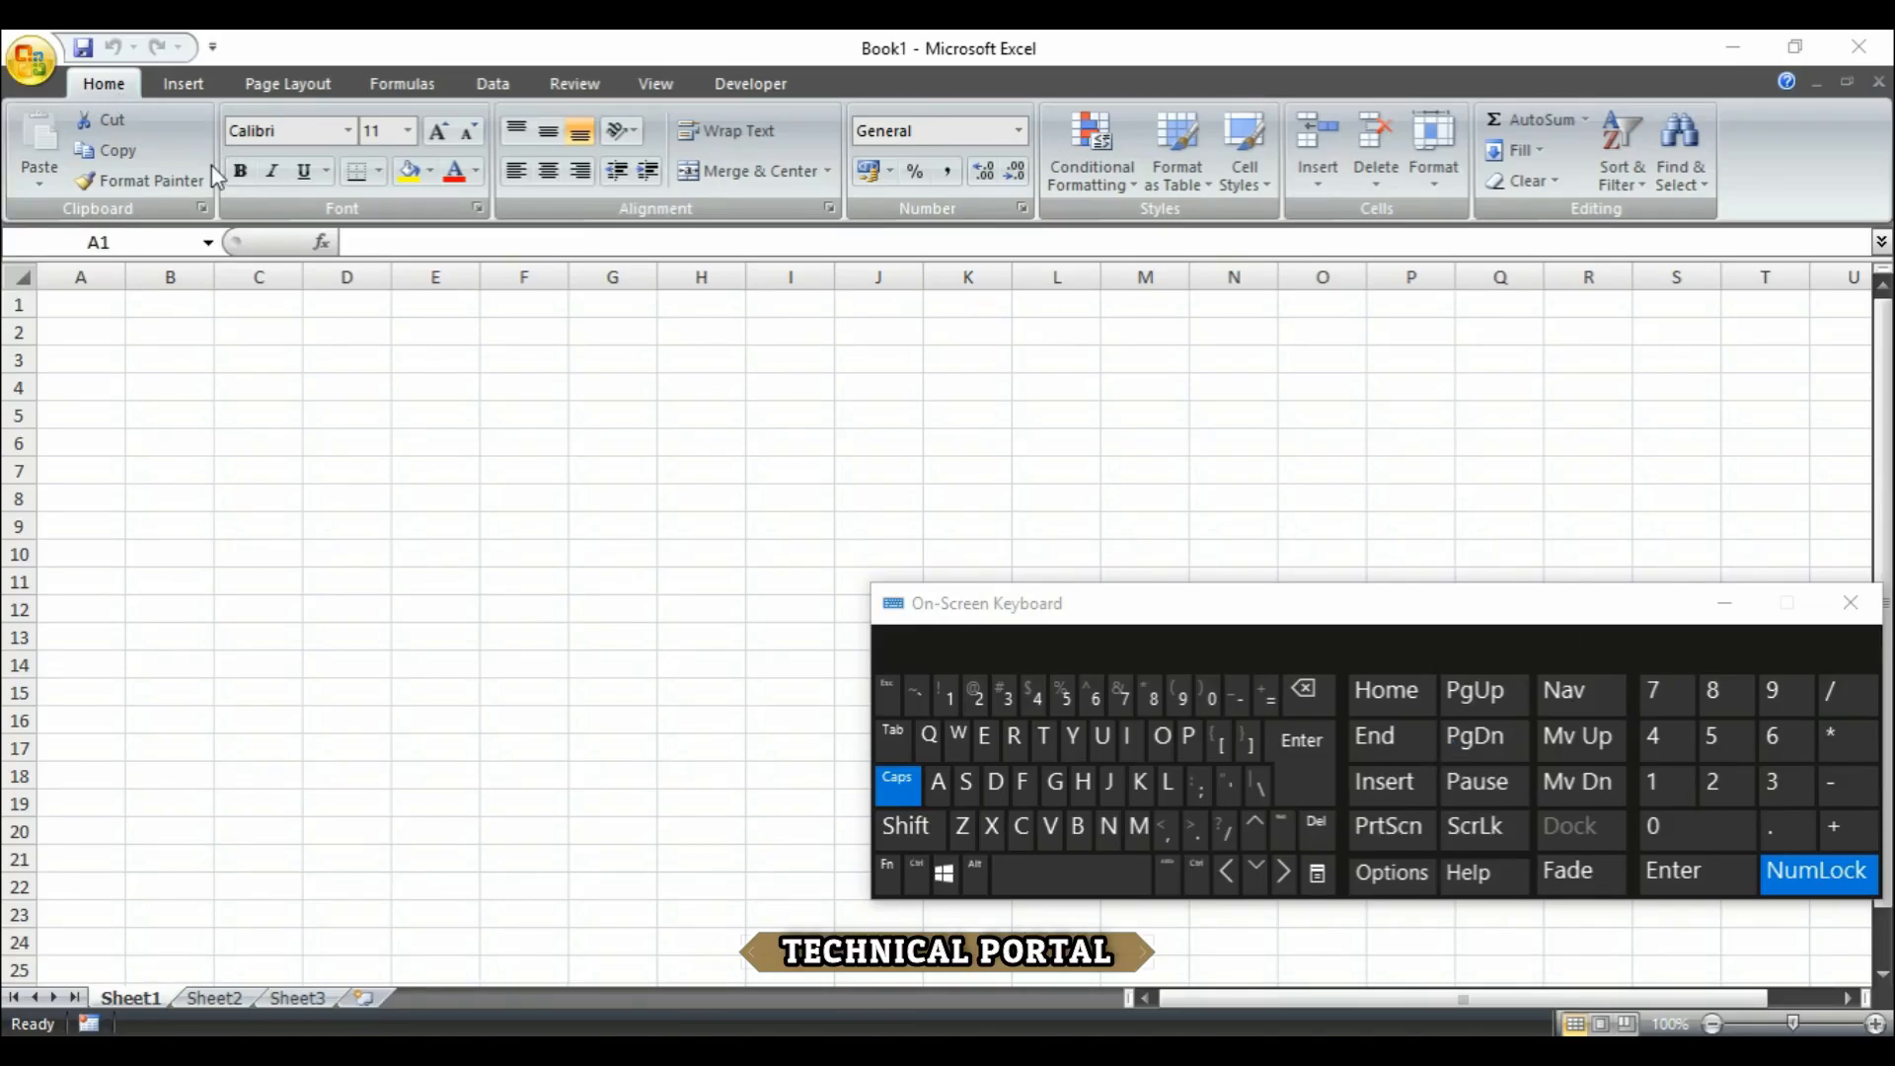
left_click(29, 59)
key("Escape")
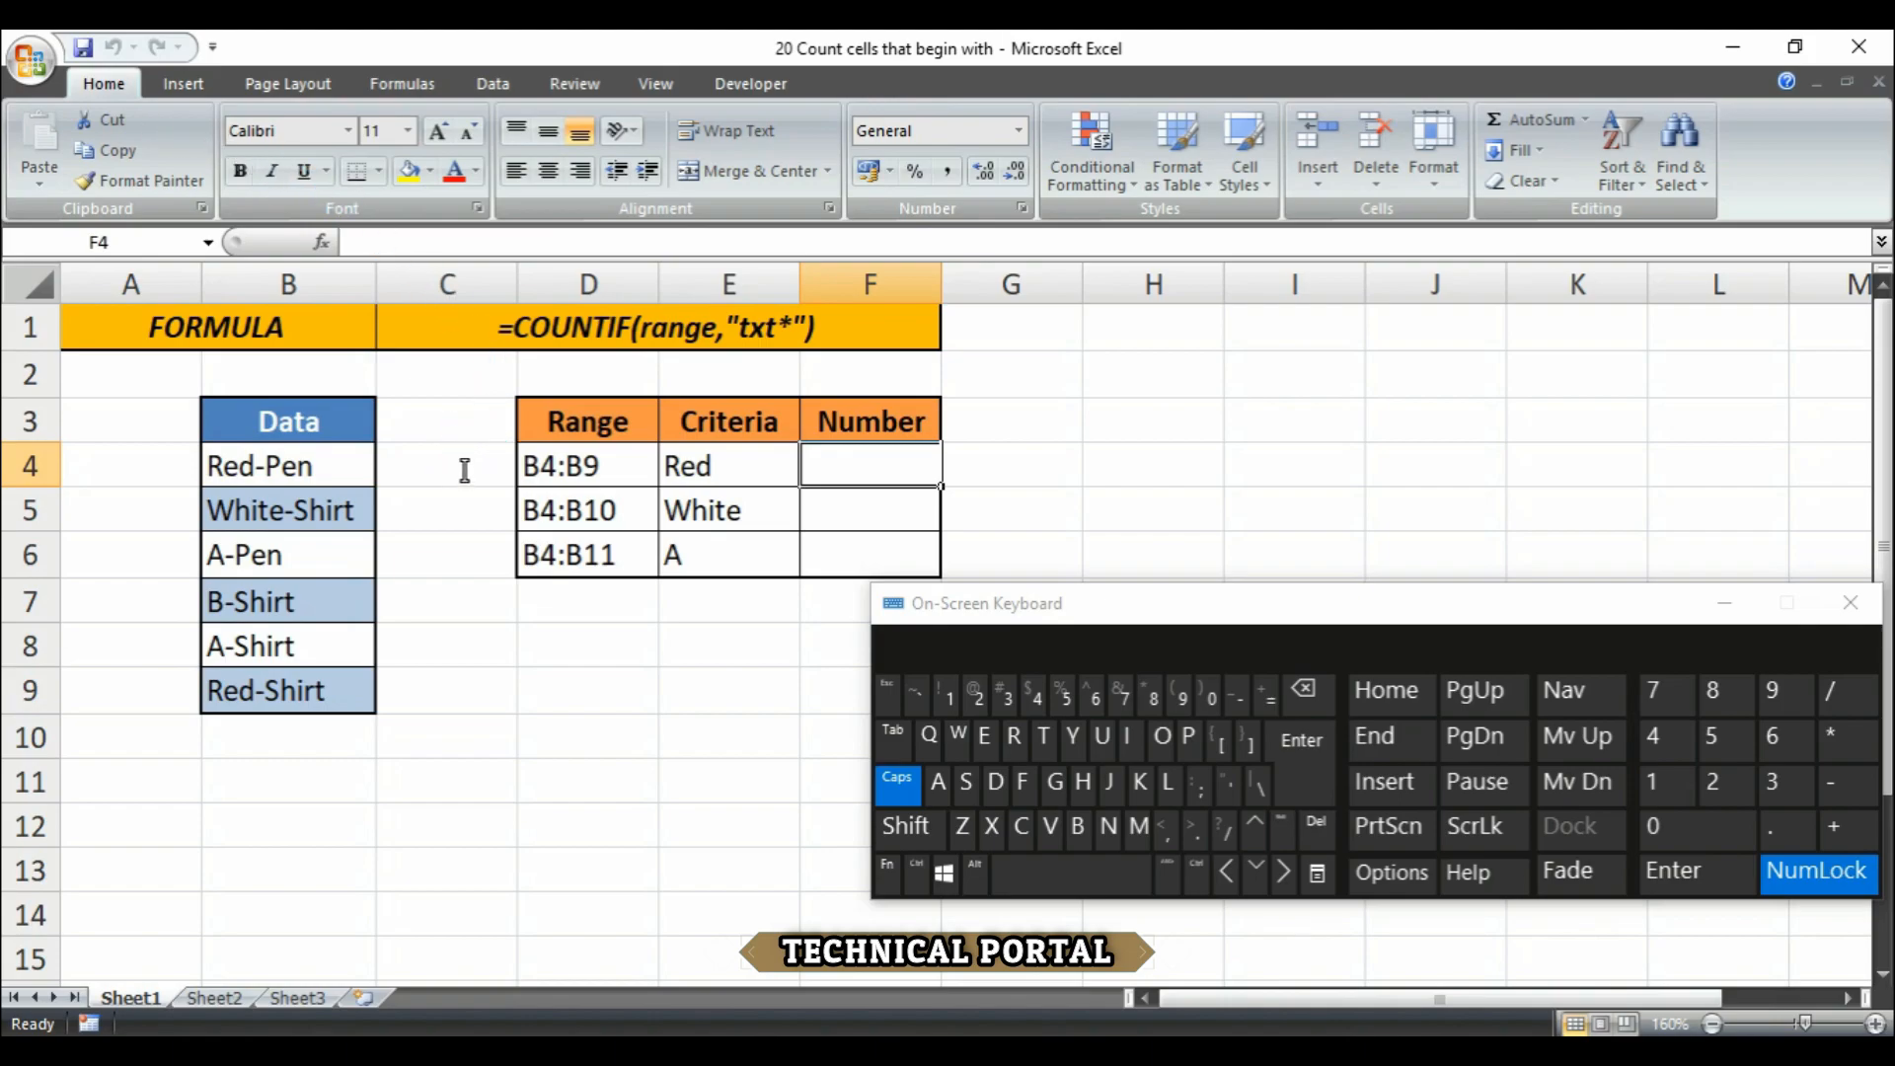
Step: Examine the Criteria and Number columns, the data in B4:B9 and the COUNTIF syntax shown in row 1
key("Left")
key("Down")
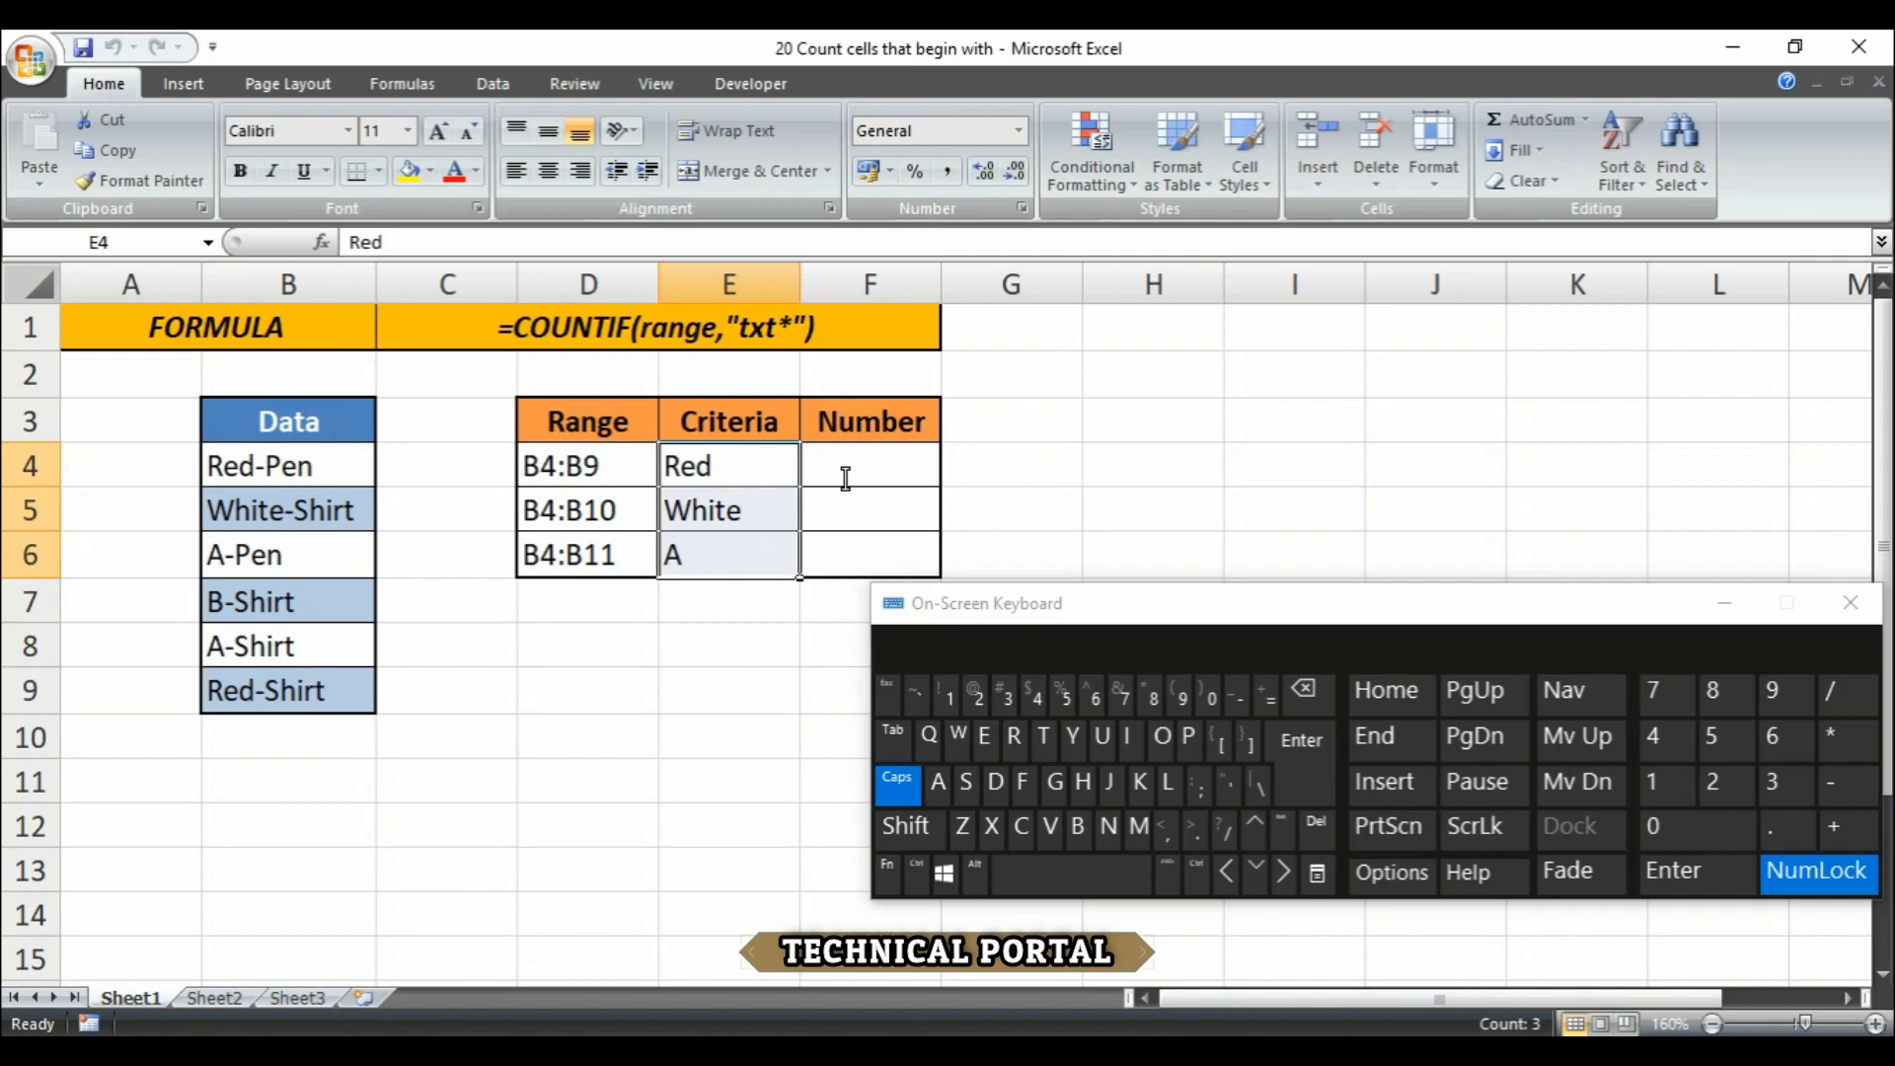
key("Right")
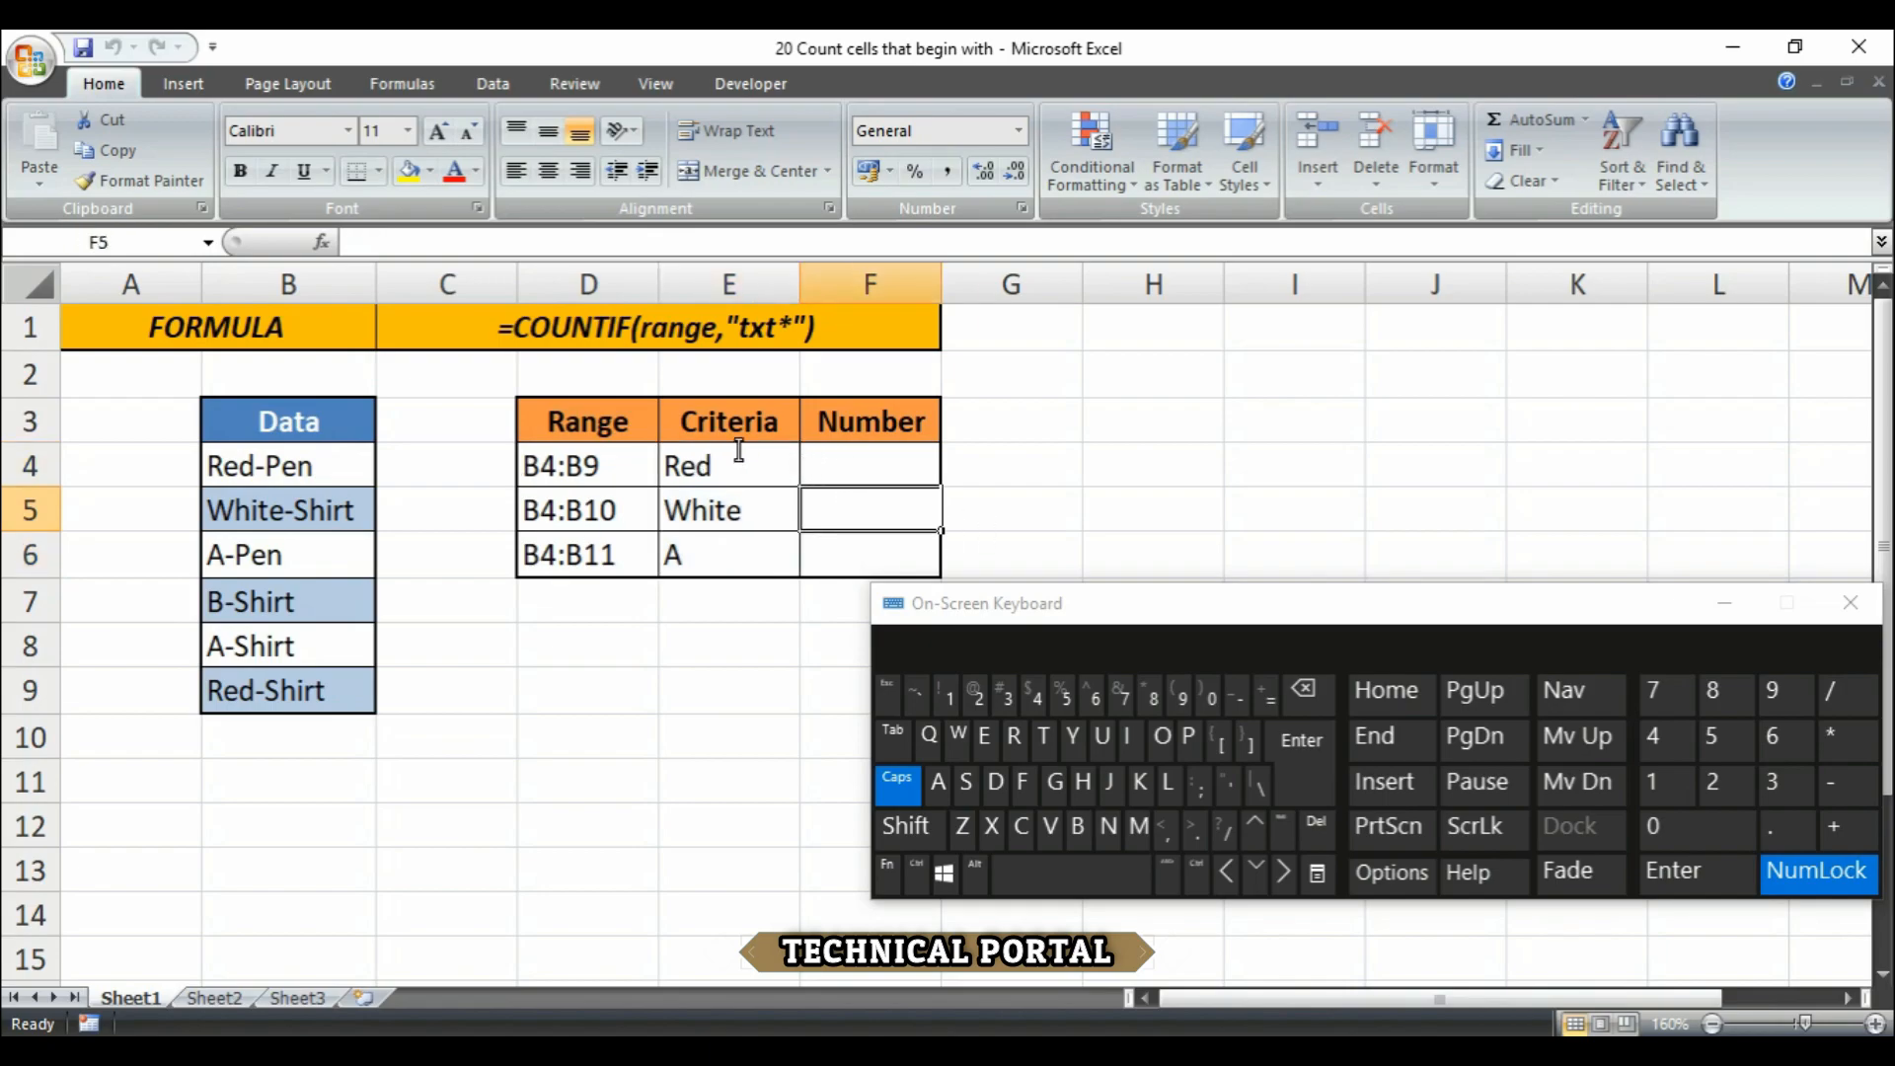
key("Up")
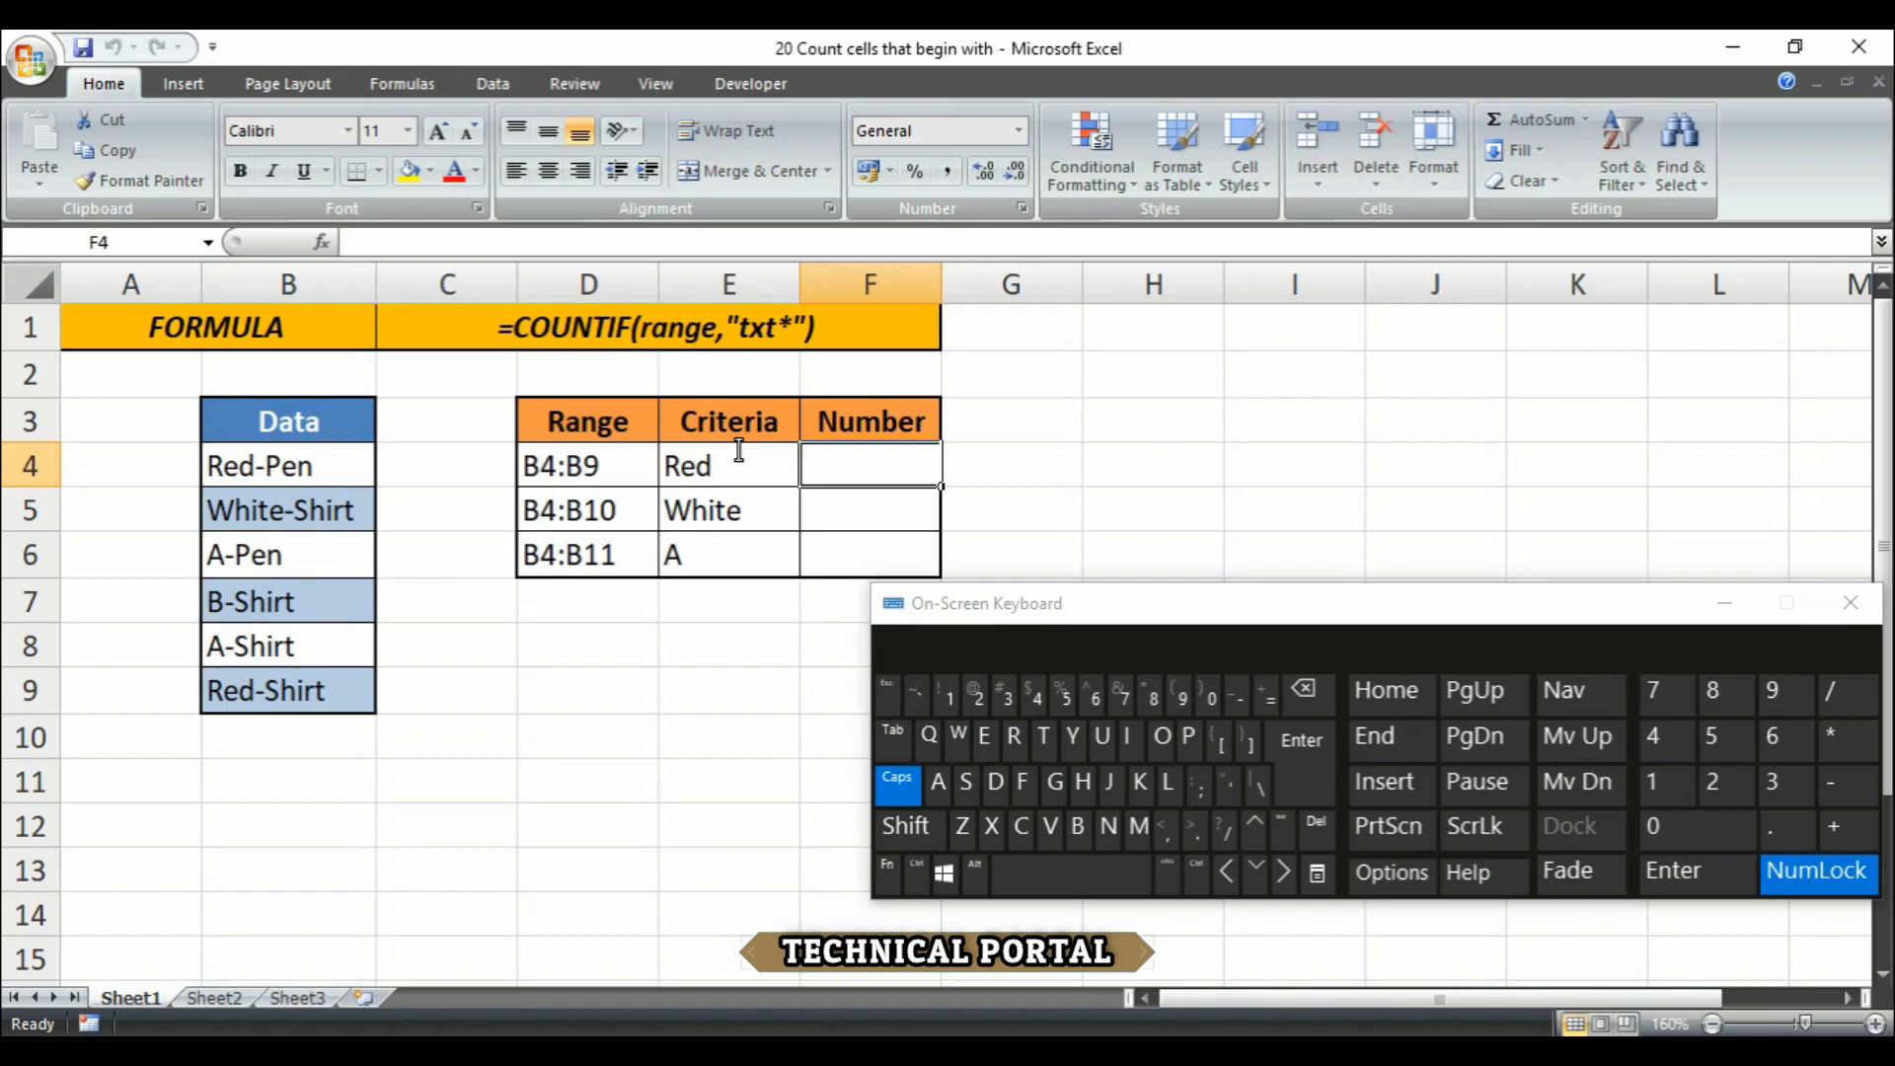
left_click(740, 454)
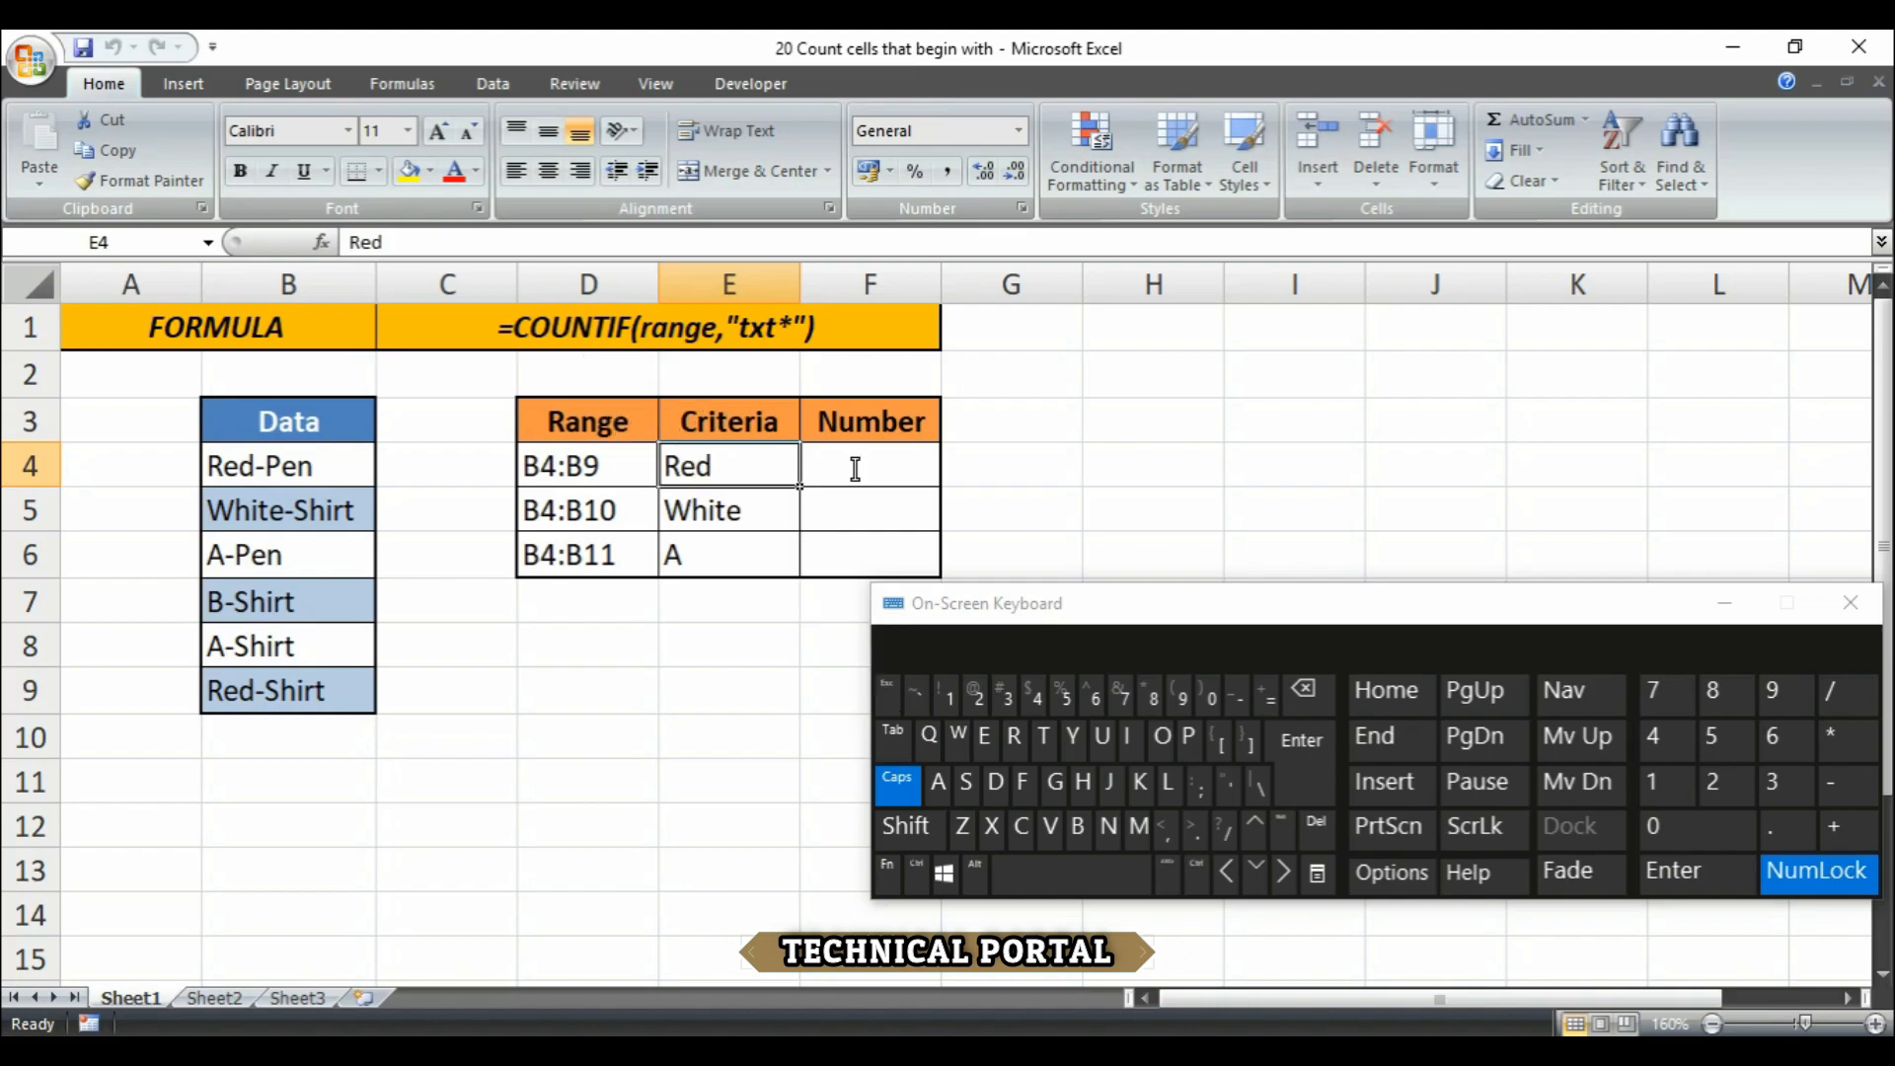
left_click_drag(286, 466, 286, 691)
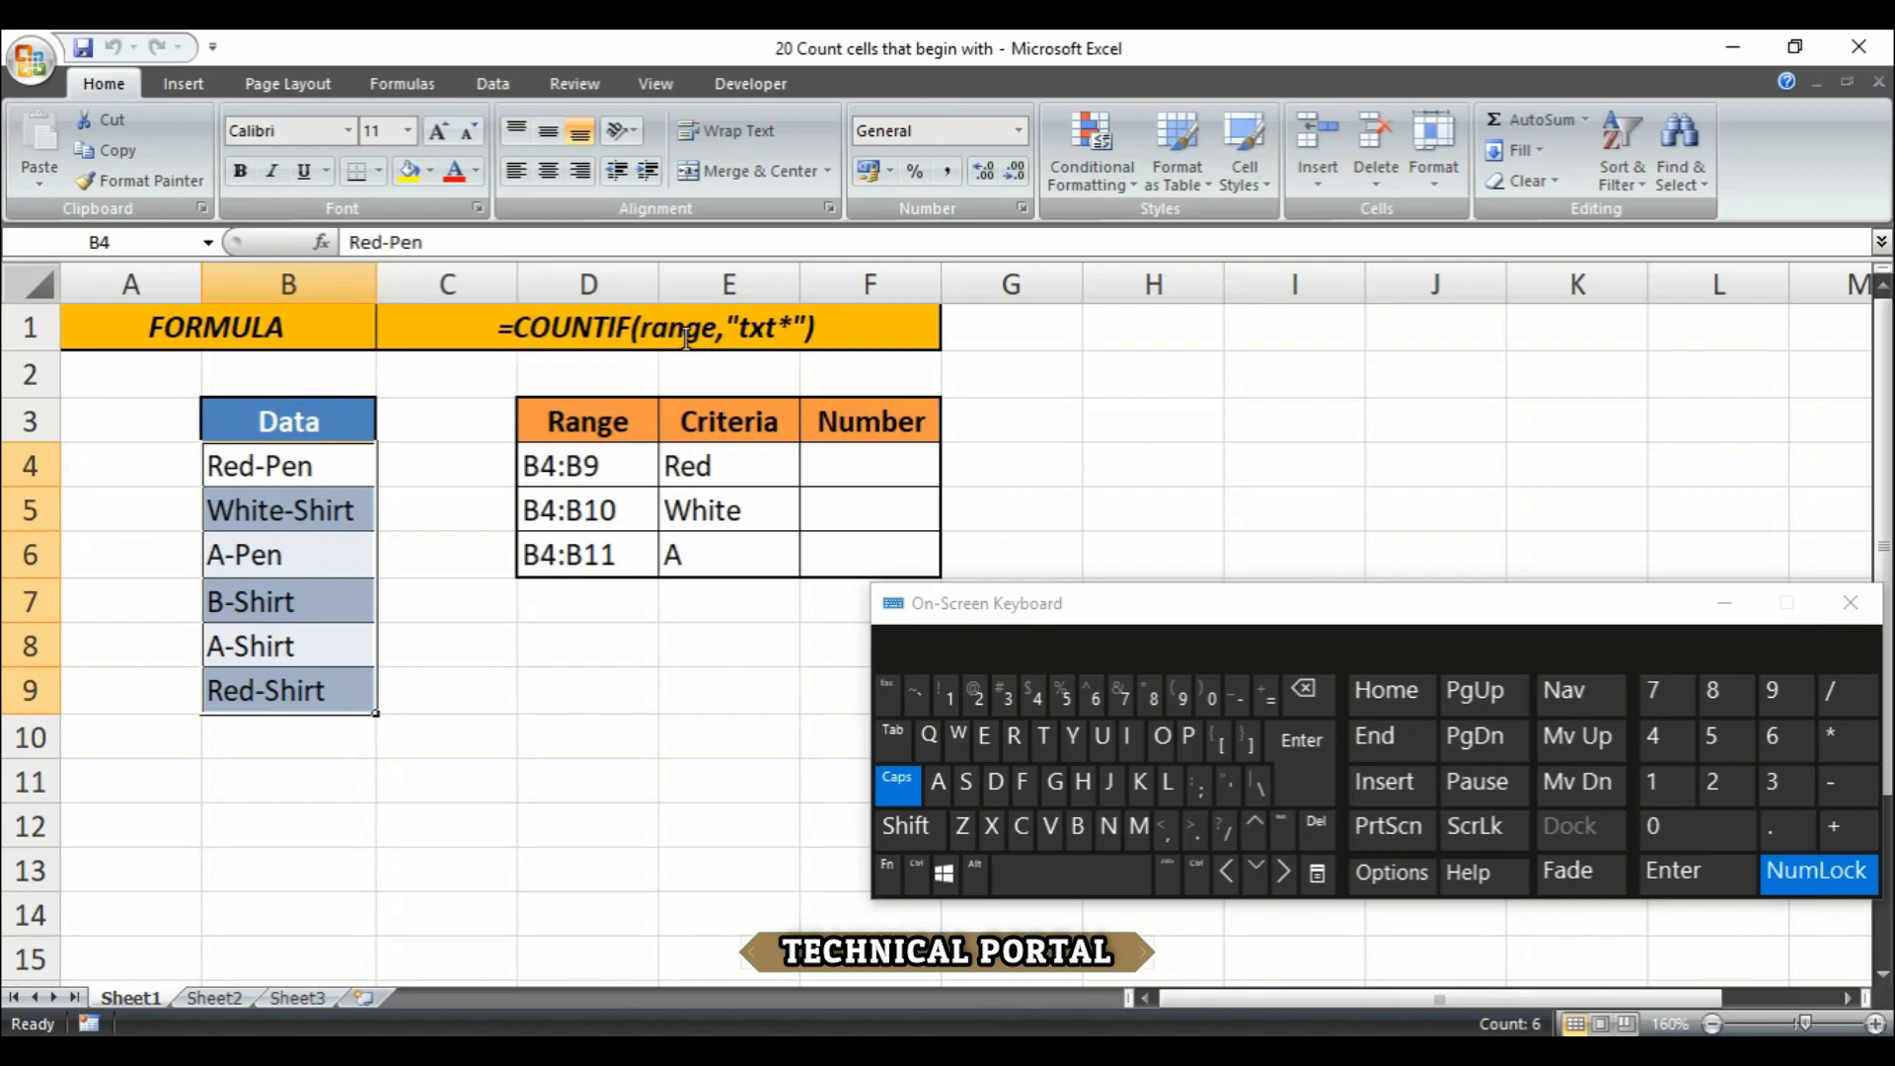
key("Up")
key("Up")
key("Up")
key("Right")
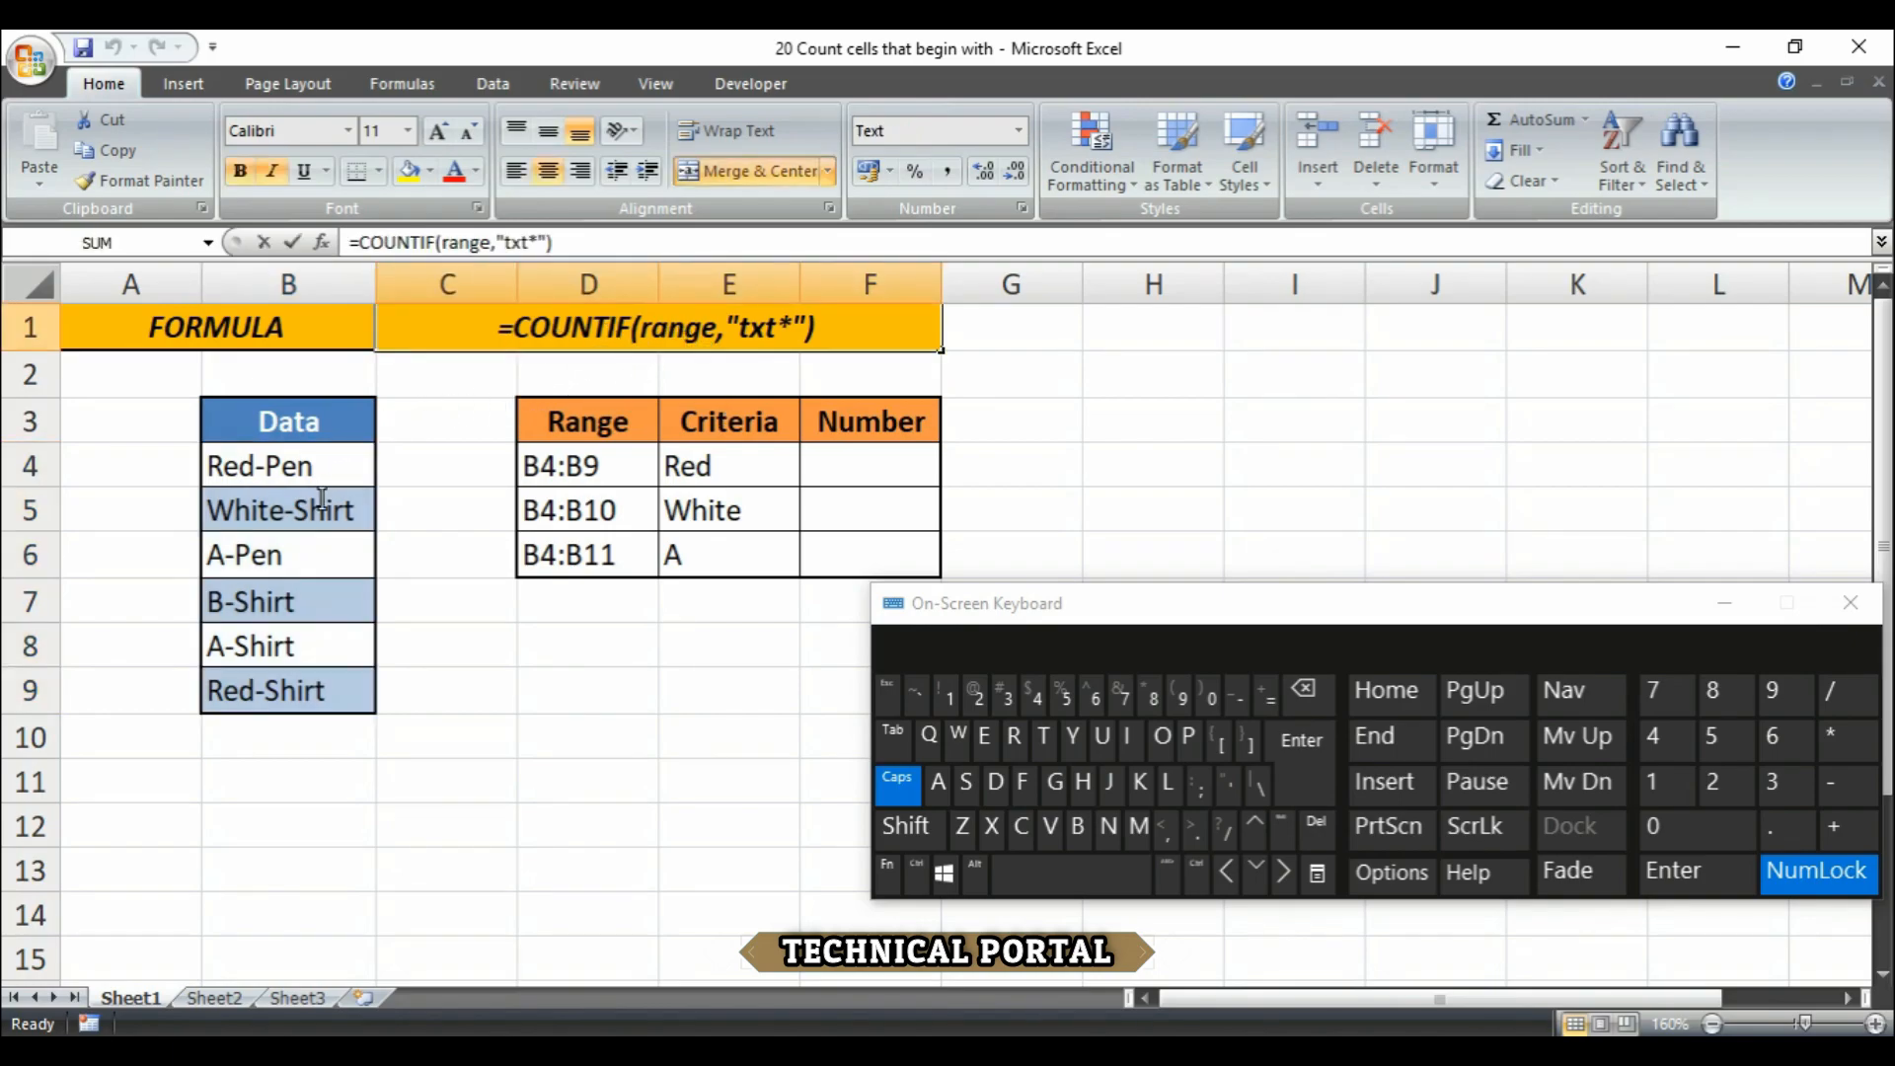
key("F2")
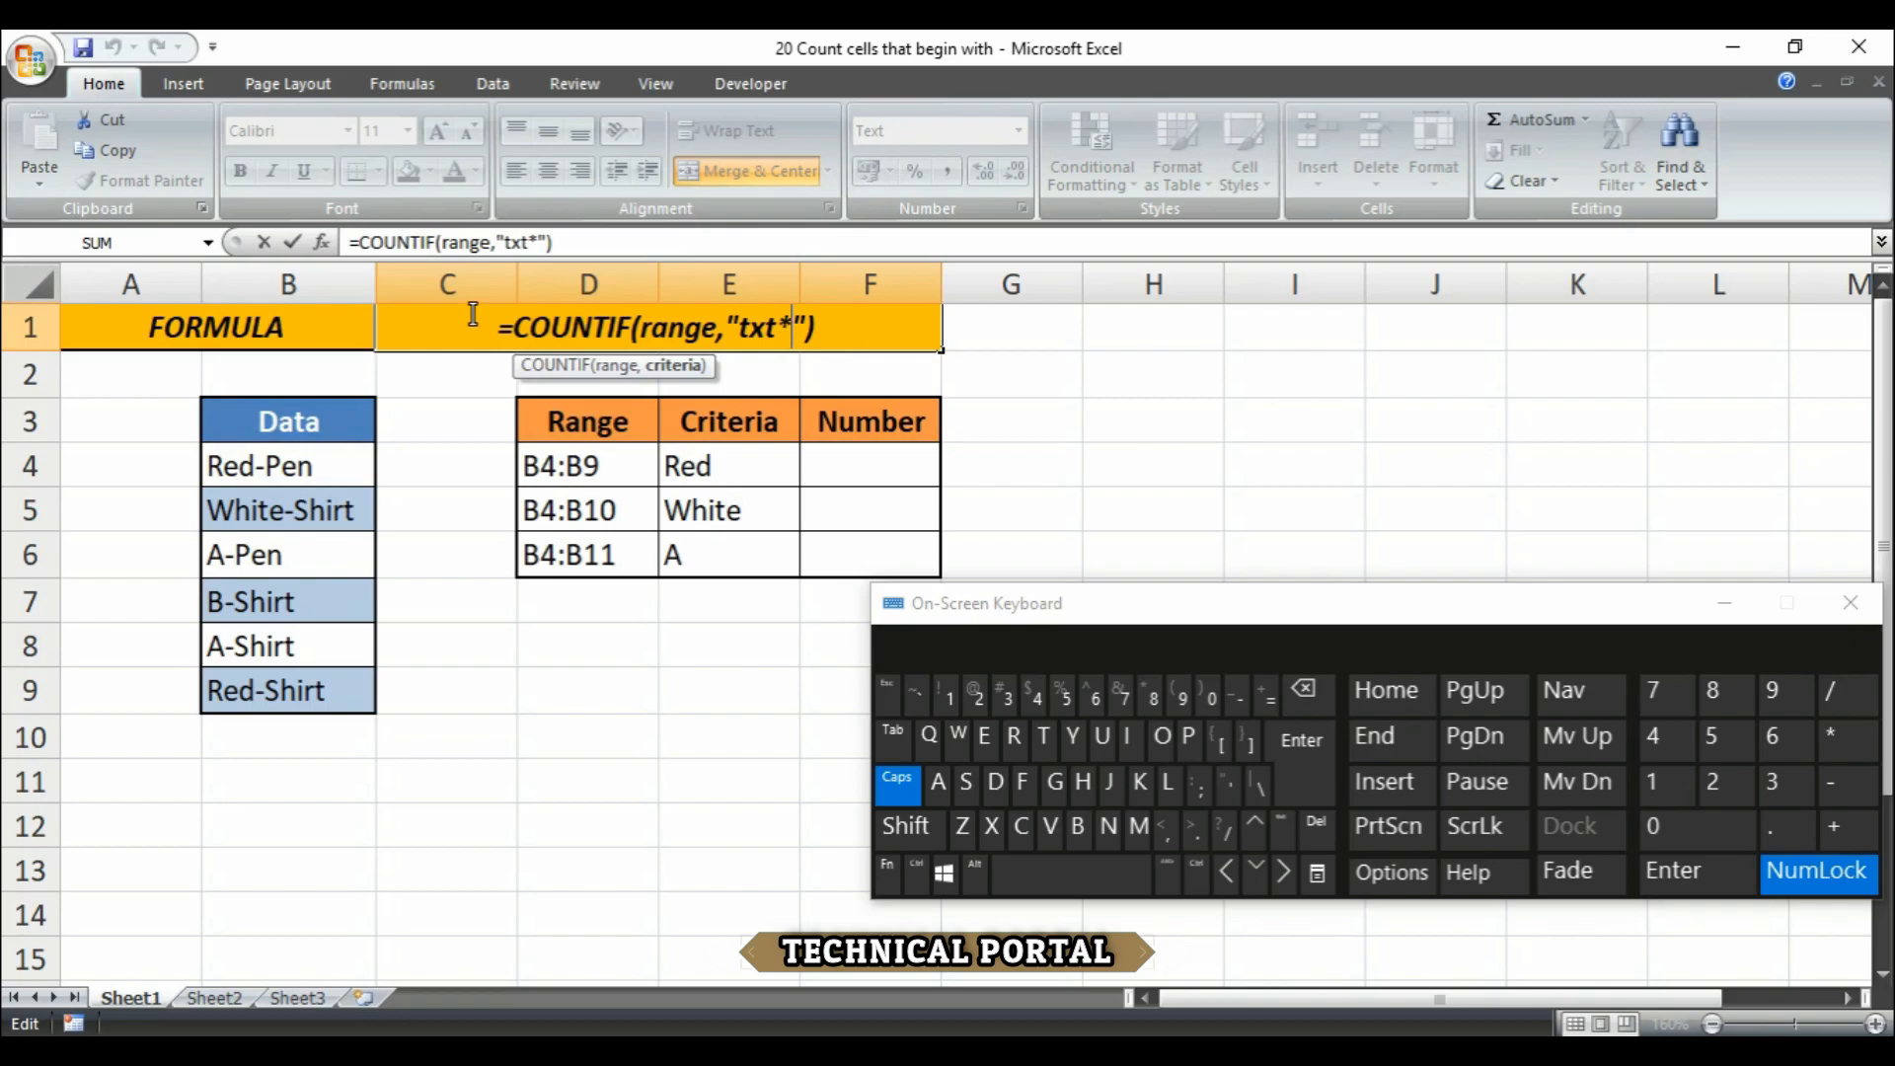
Step: Start a COUNTIF formula in cell F4 with the Data cells B4:B9 as its range
left_click(871, 465)
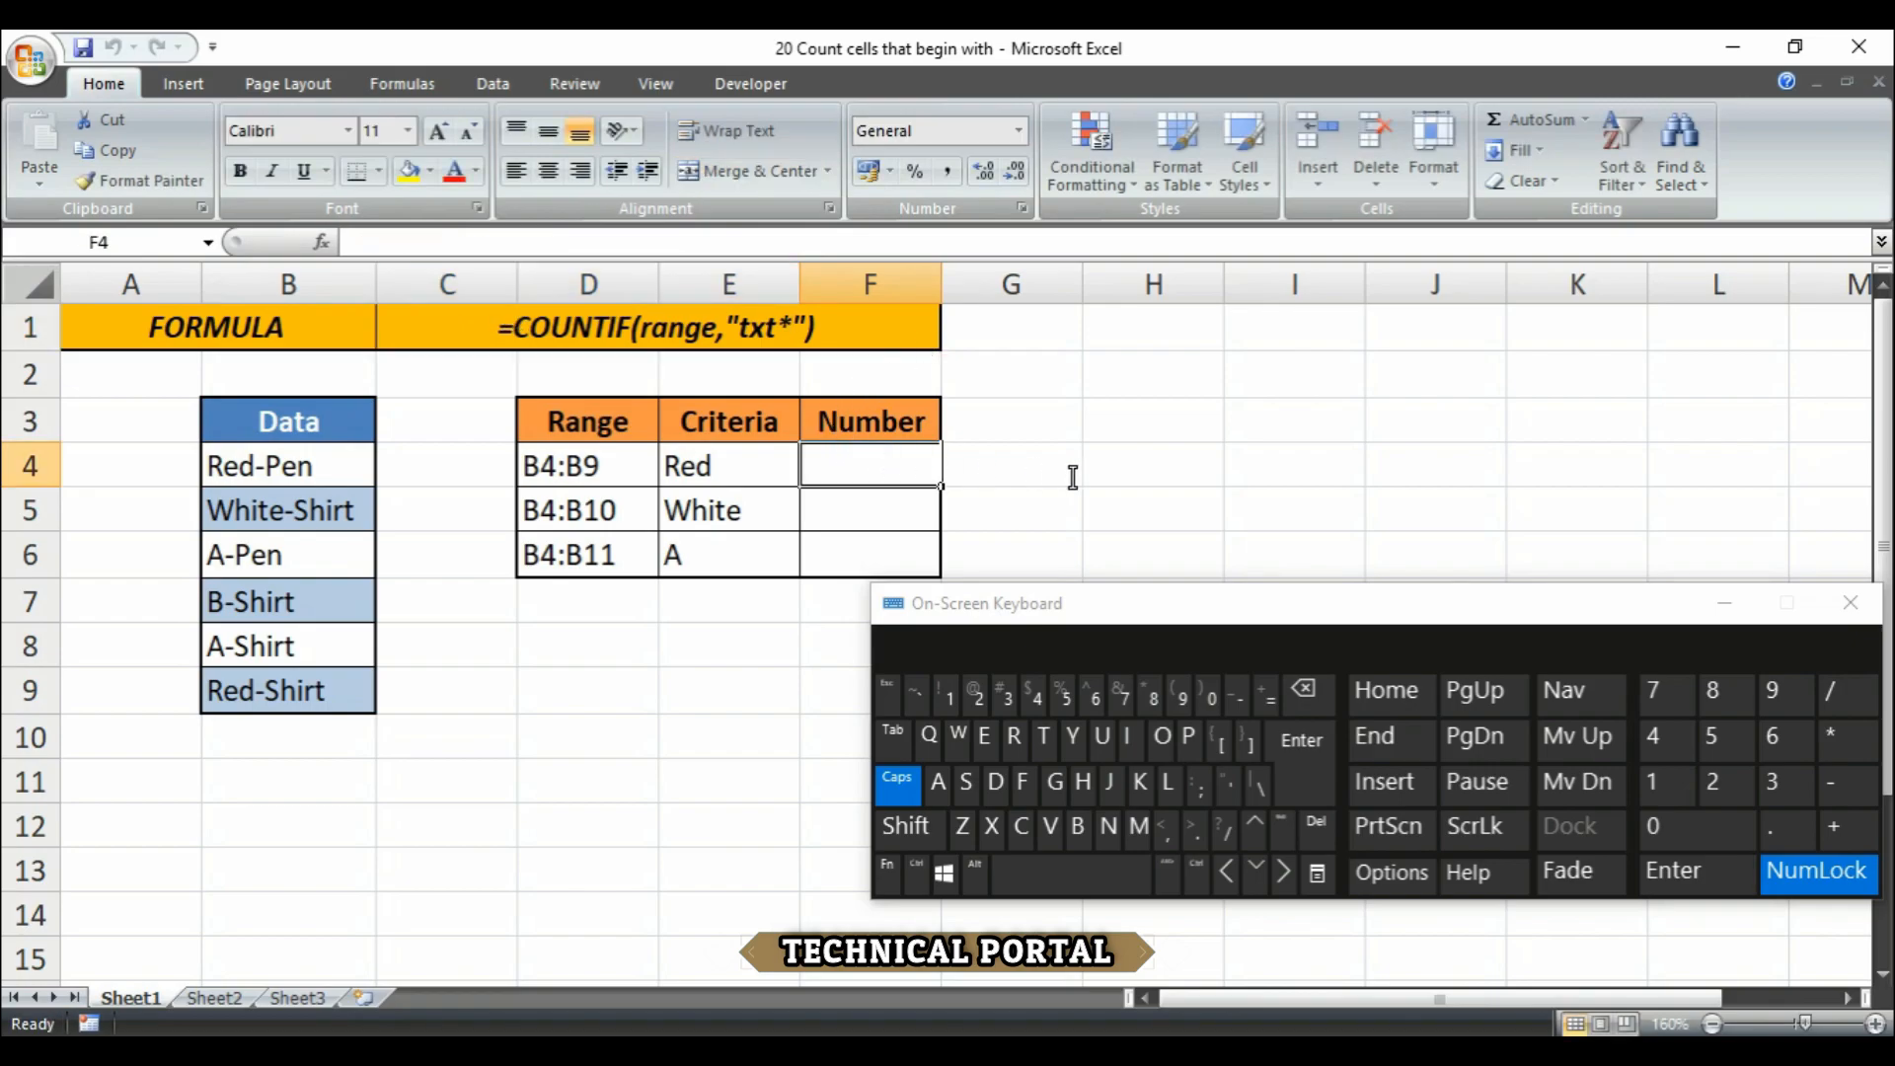
type("=")
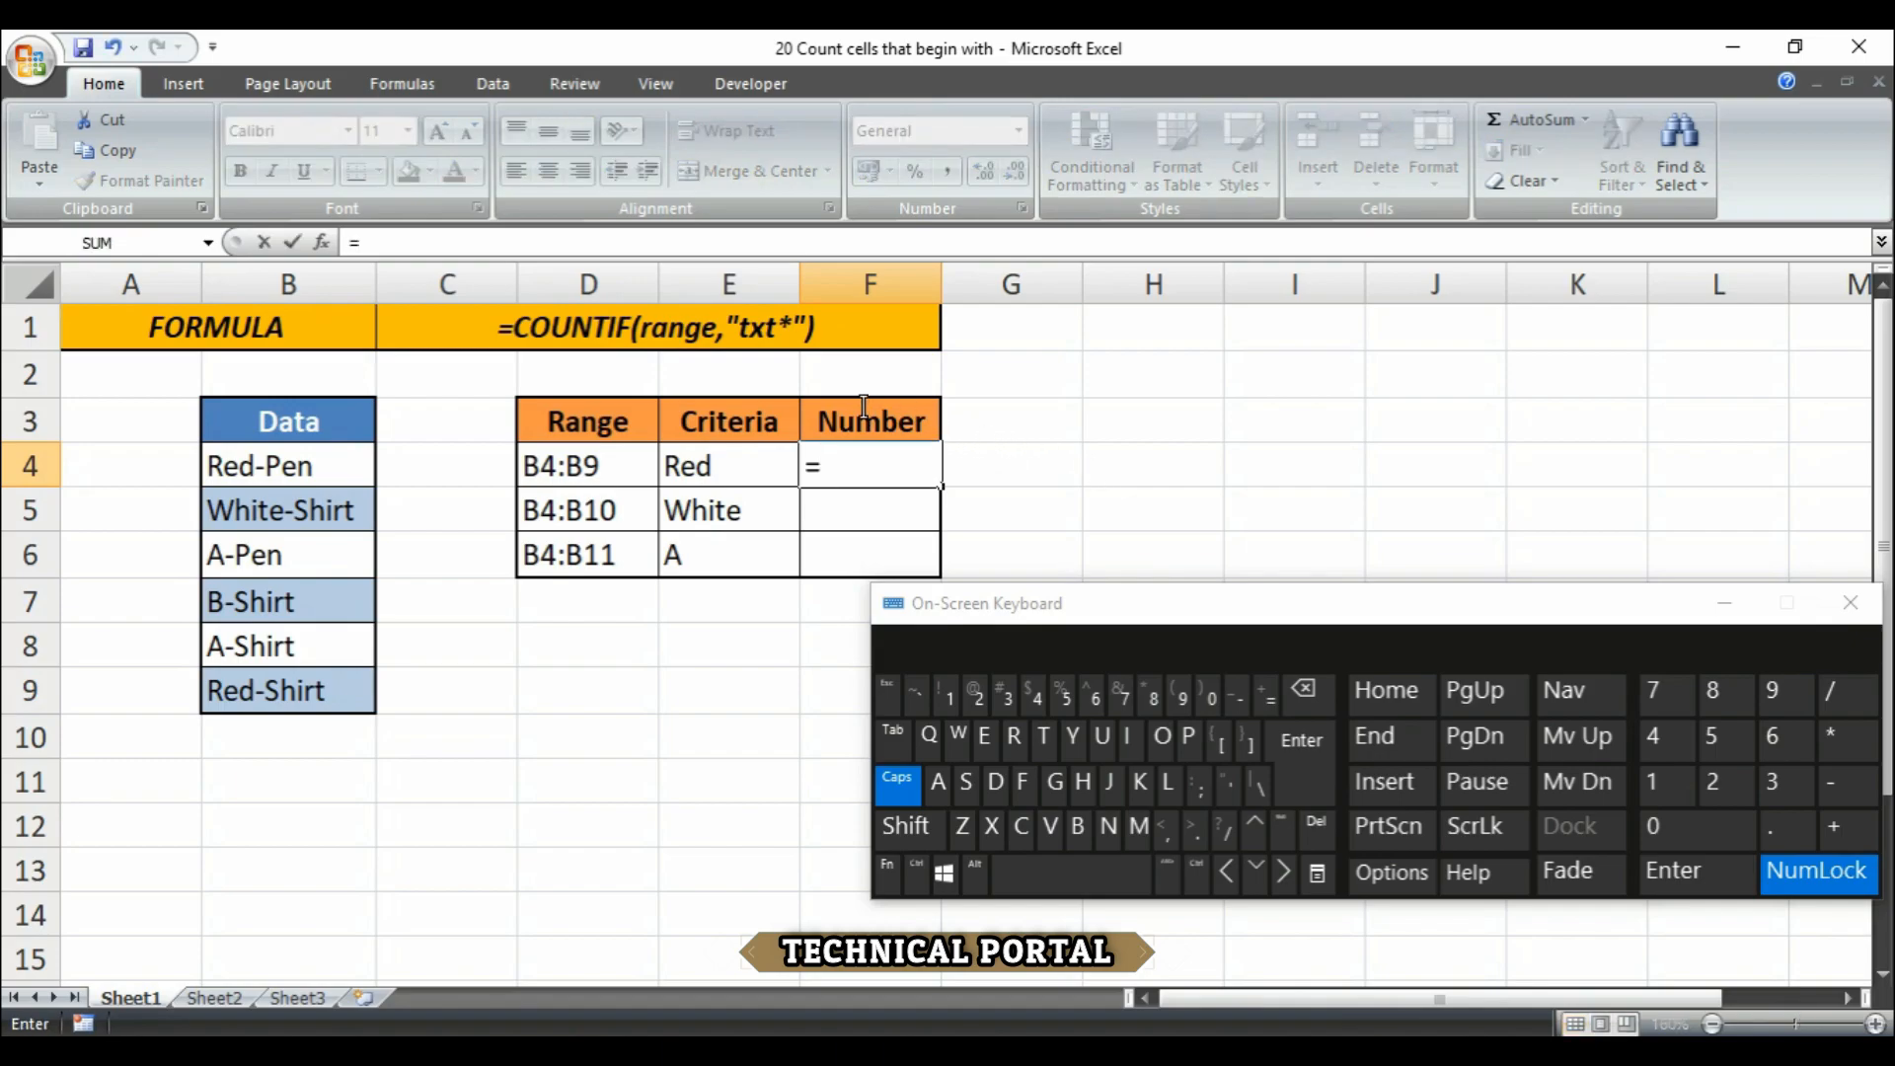
type("COUNT")
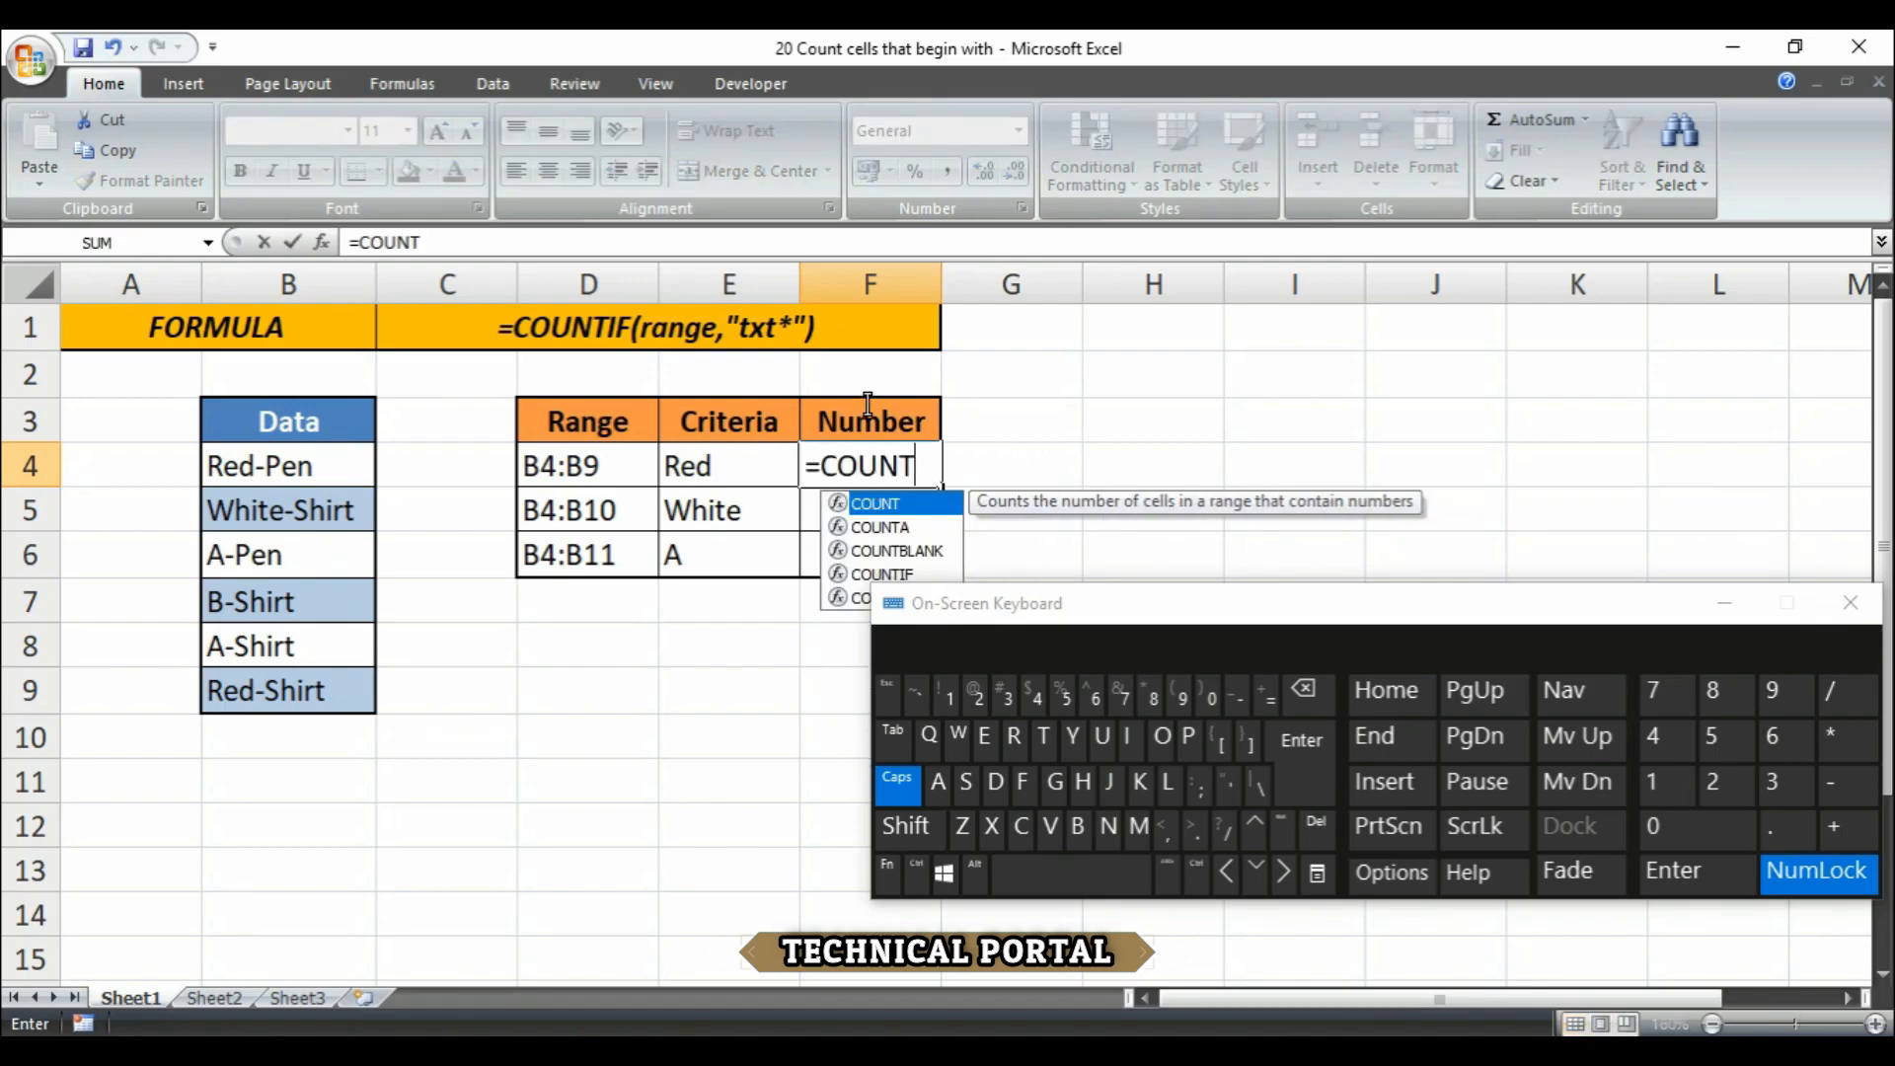
type("IF")
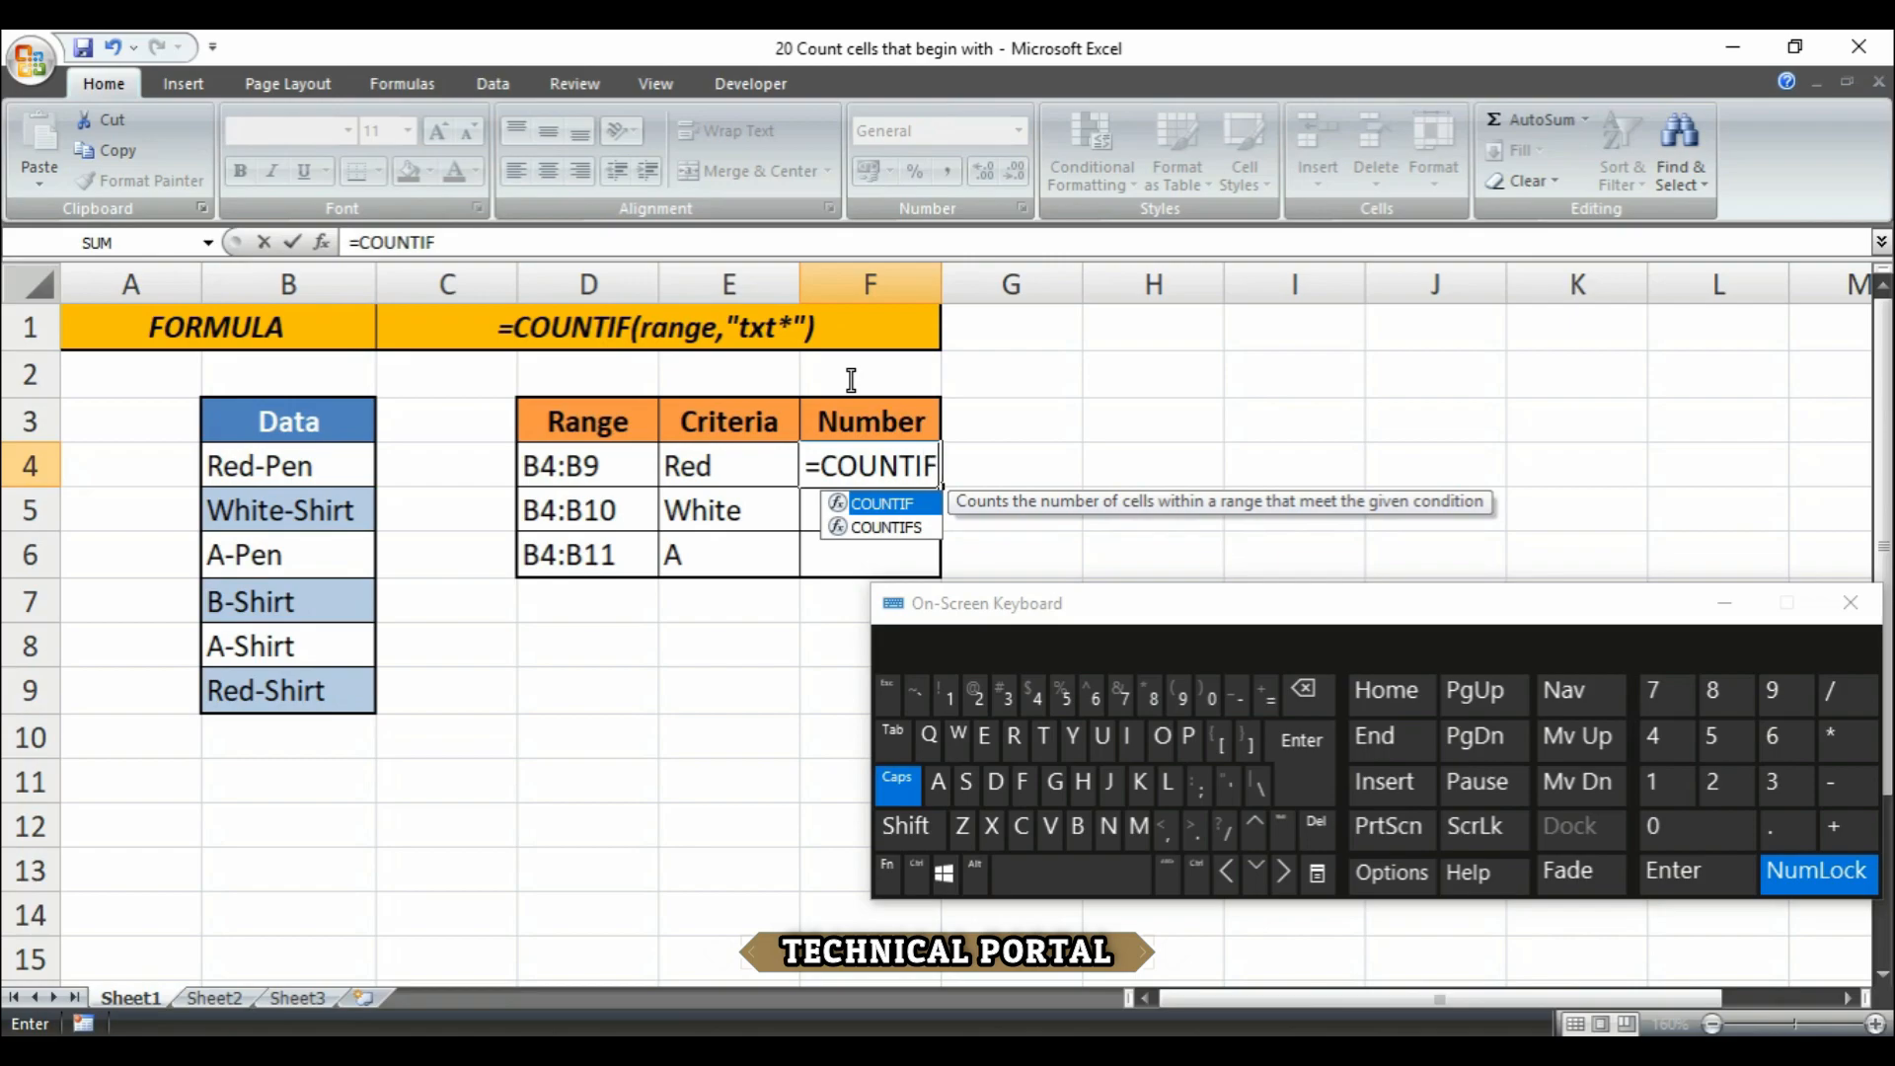
type("(")
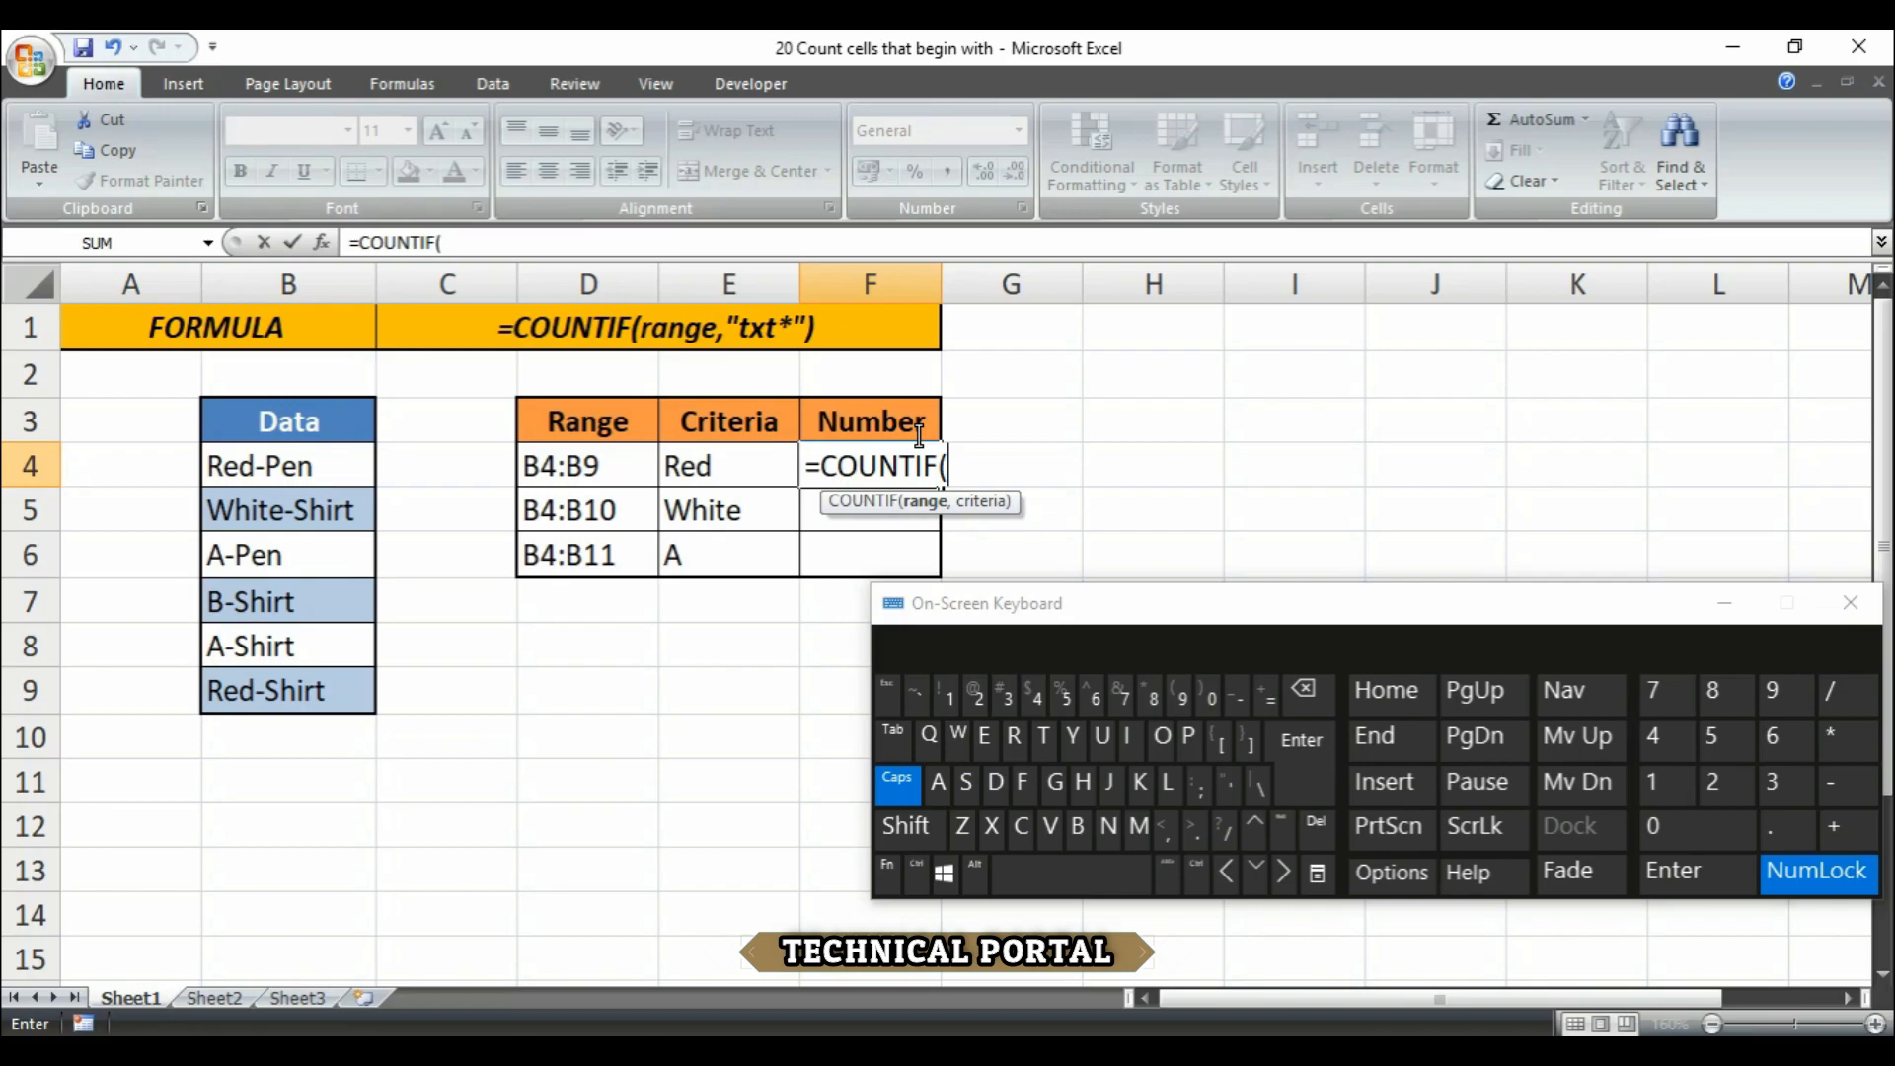
key("Left")
key("Left")
key("Left")
key("Left")
key("shift+Down")
key("shift+Down")
key("shift+Down")
key("shift+Down")
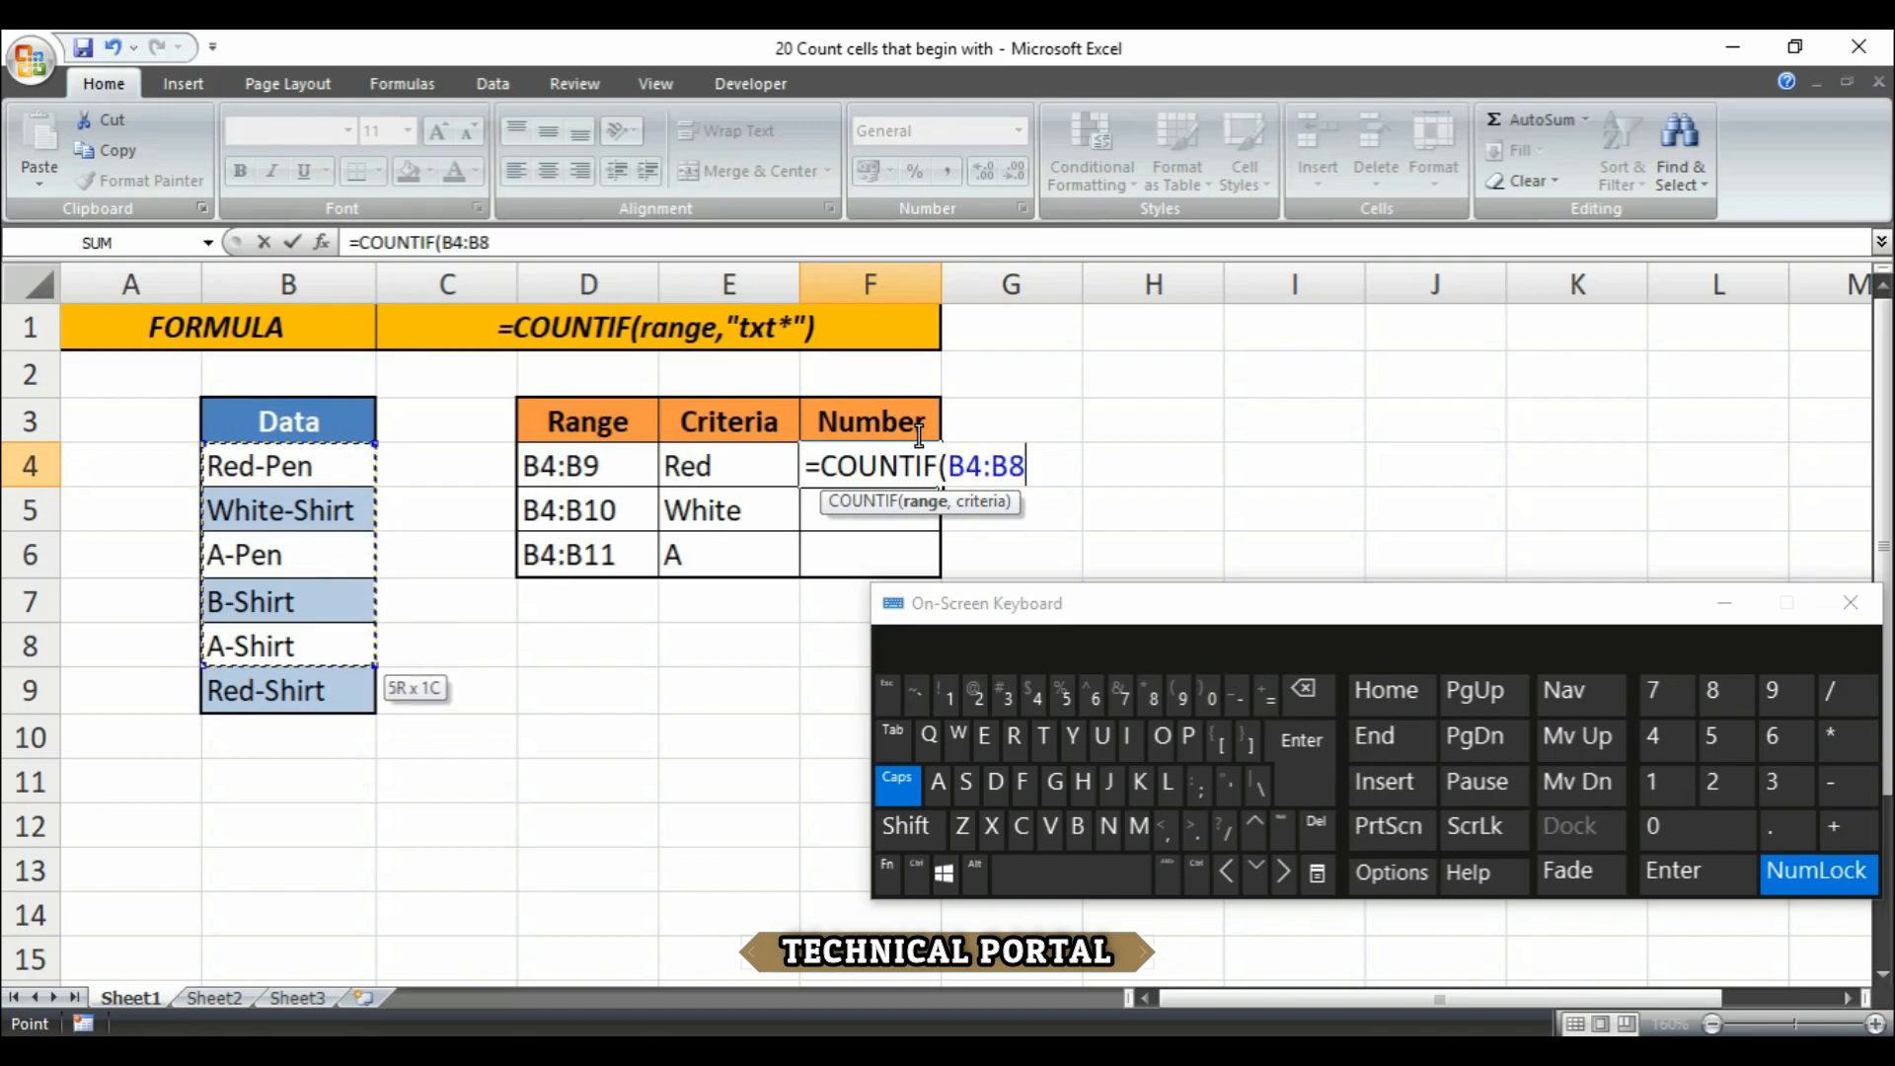
key("shift+Down")
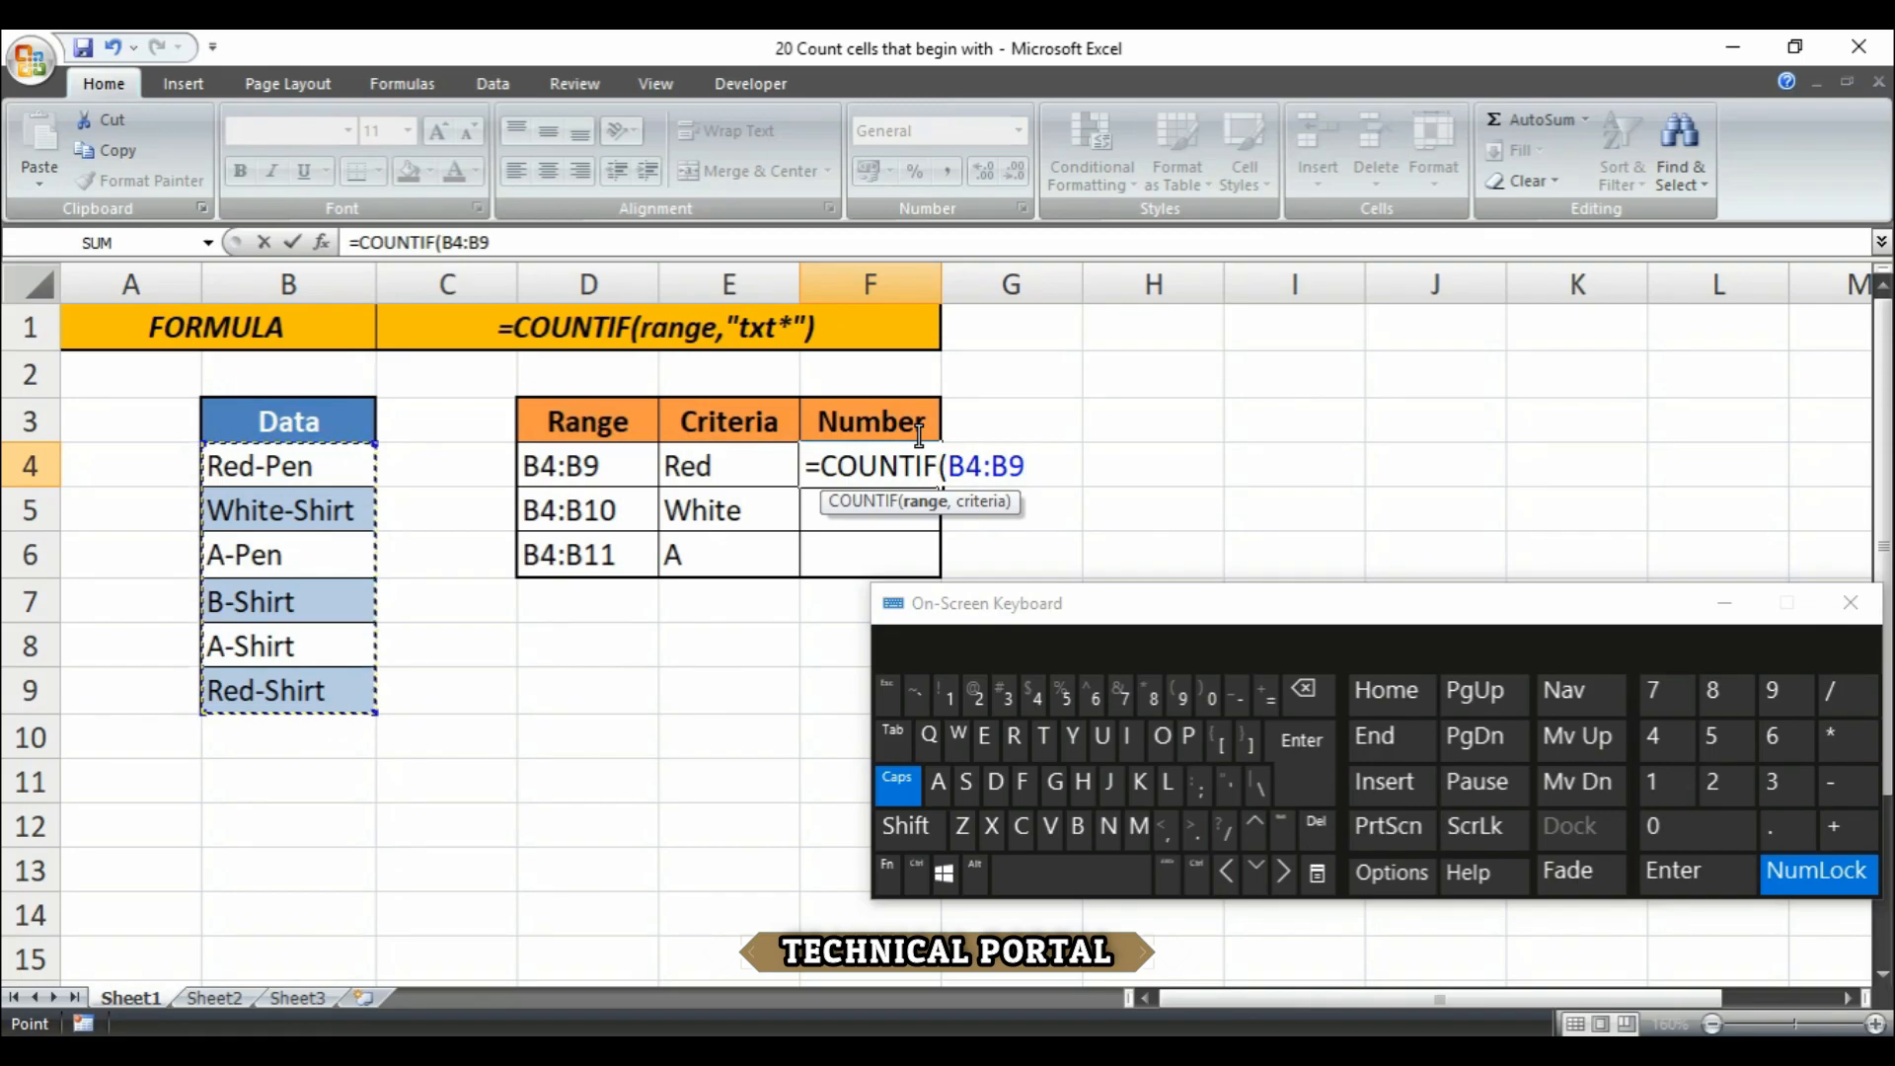
type(",")
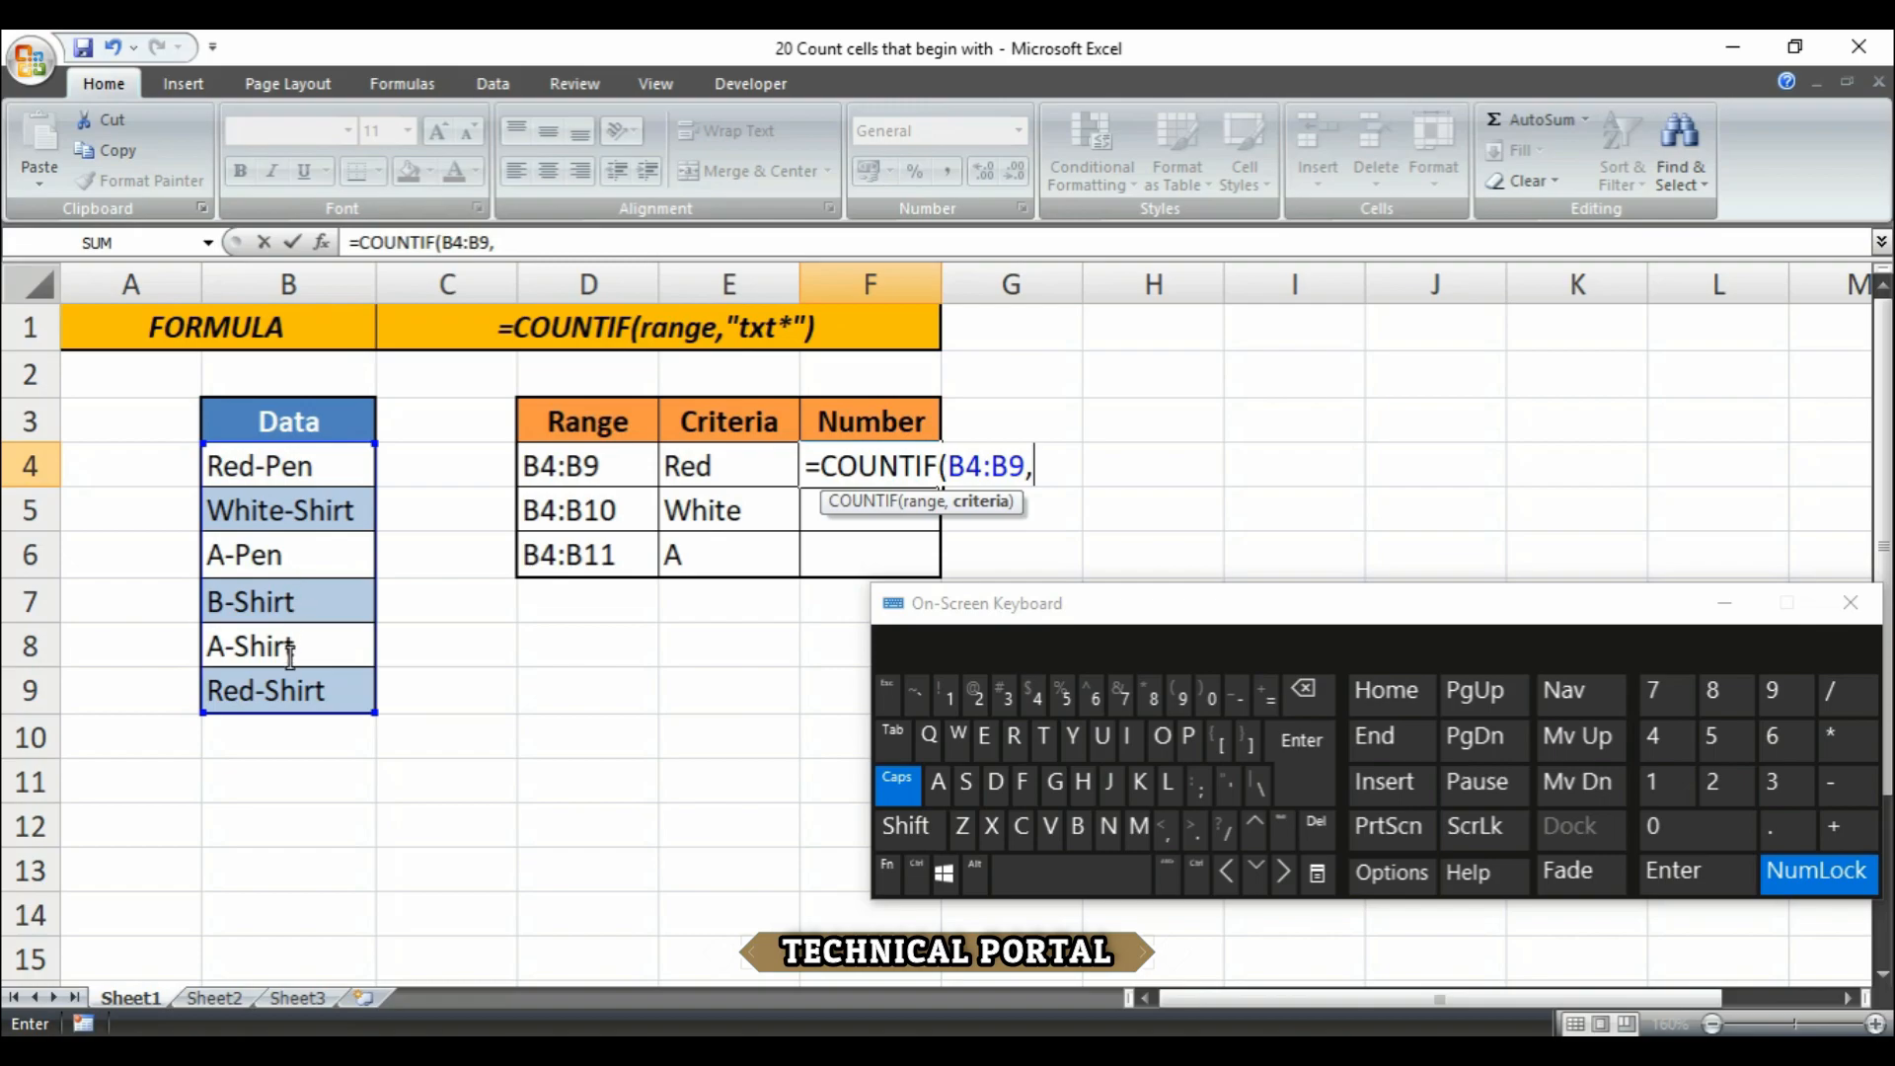
Step: Complete the F4 formula with the lowercase wildcard criterion "red*" and keep F4 selected
type("\"")
type("RED")
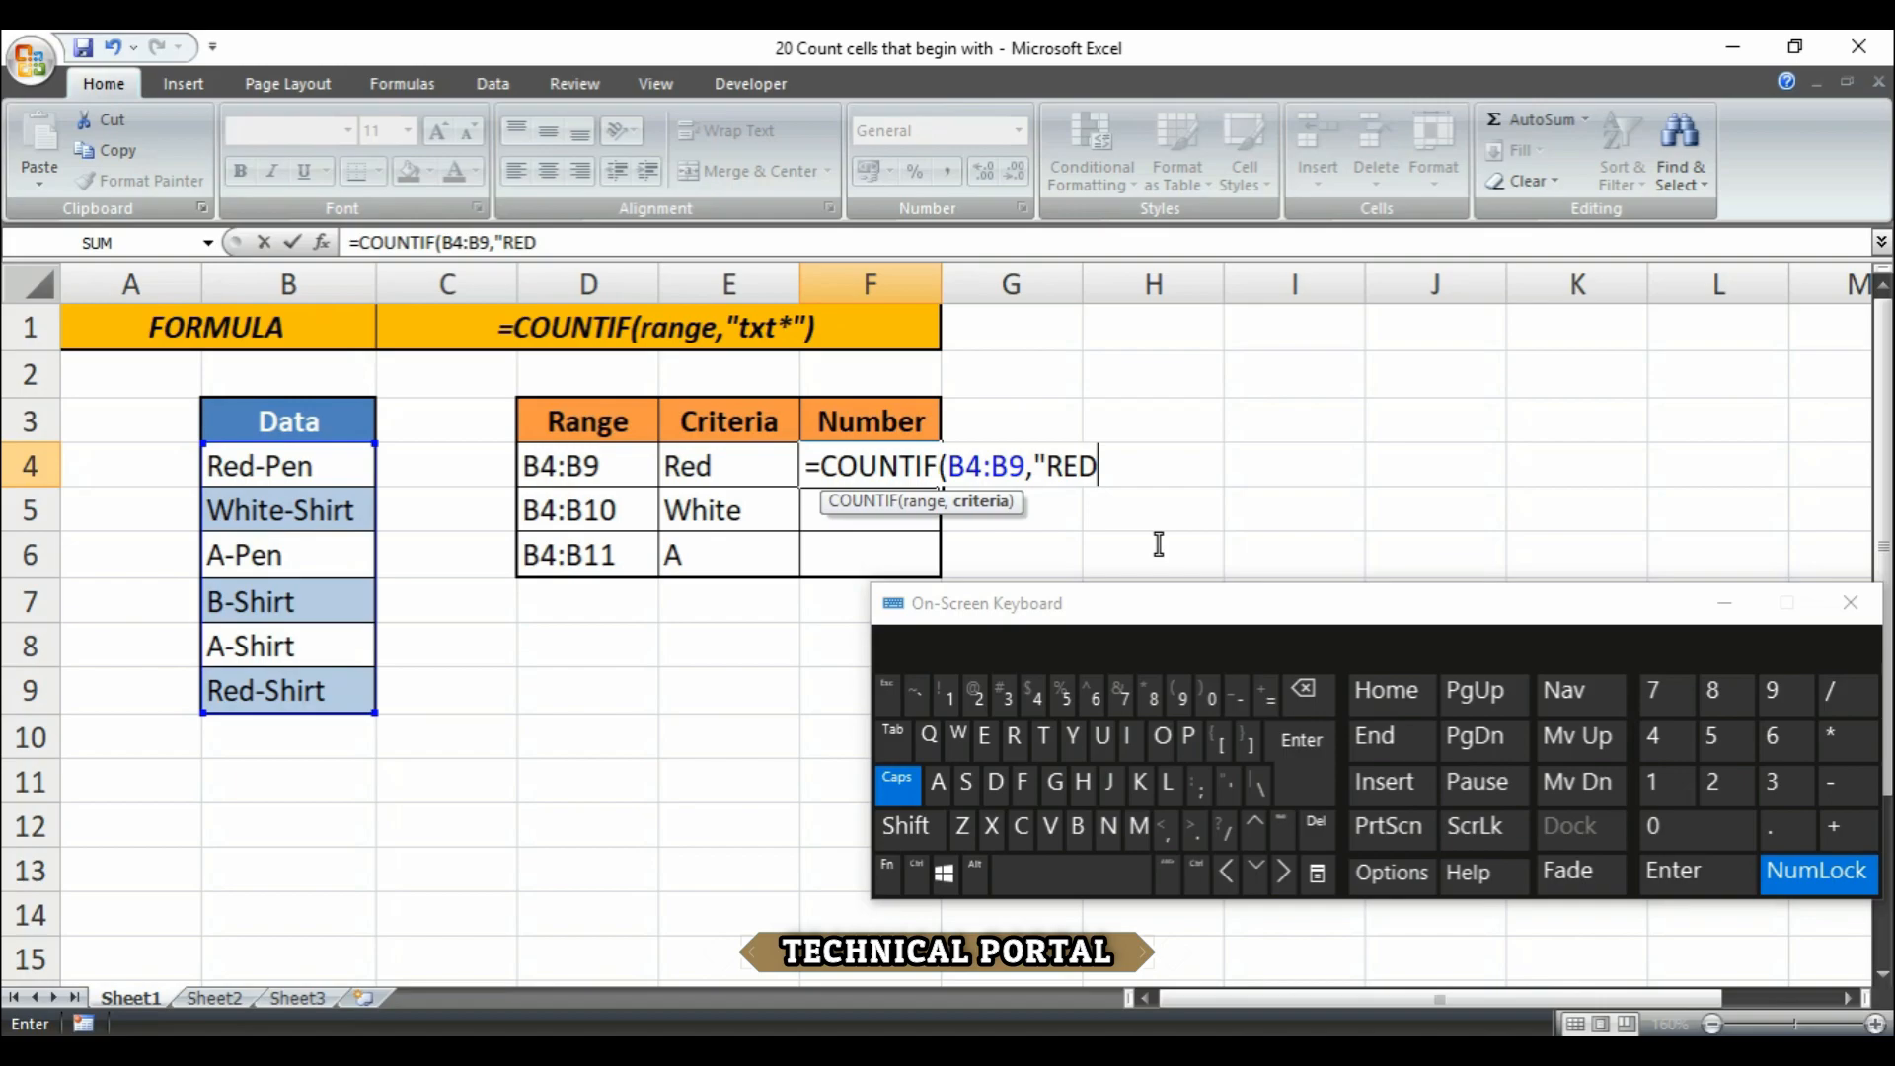
key("BackSpace")
key("BackSpace")
key("BackSpace")
key("Caps_Lock")
type("red")
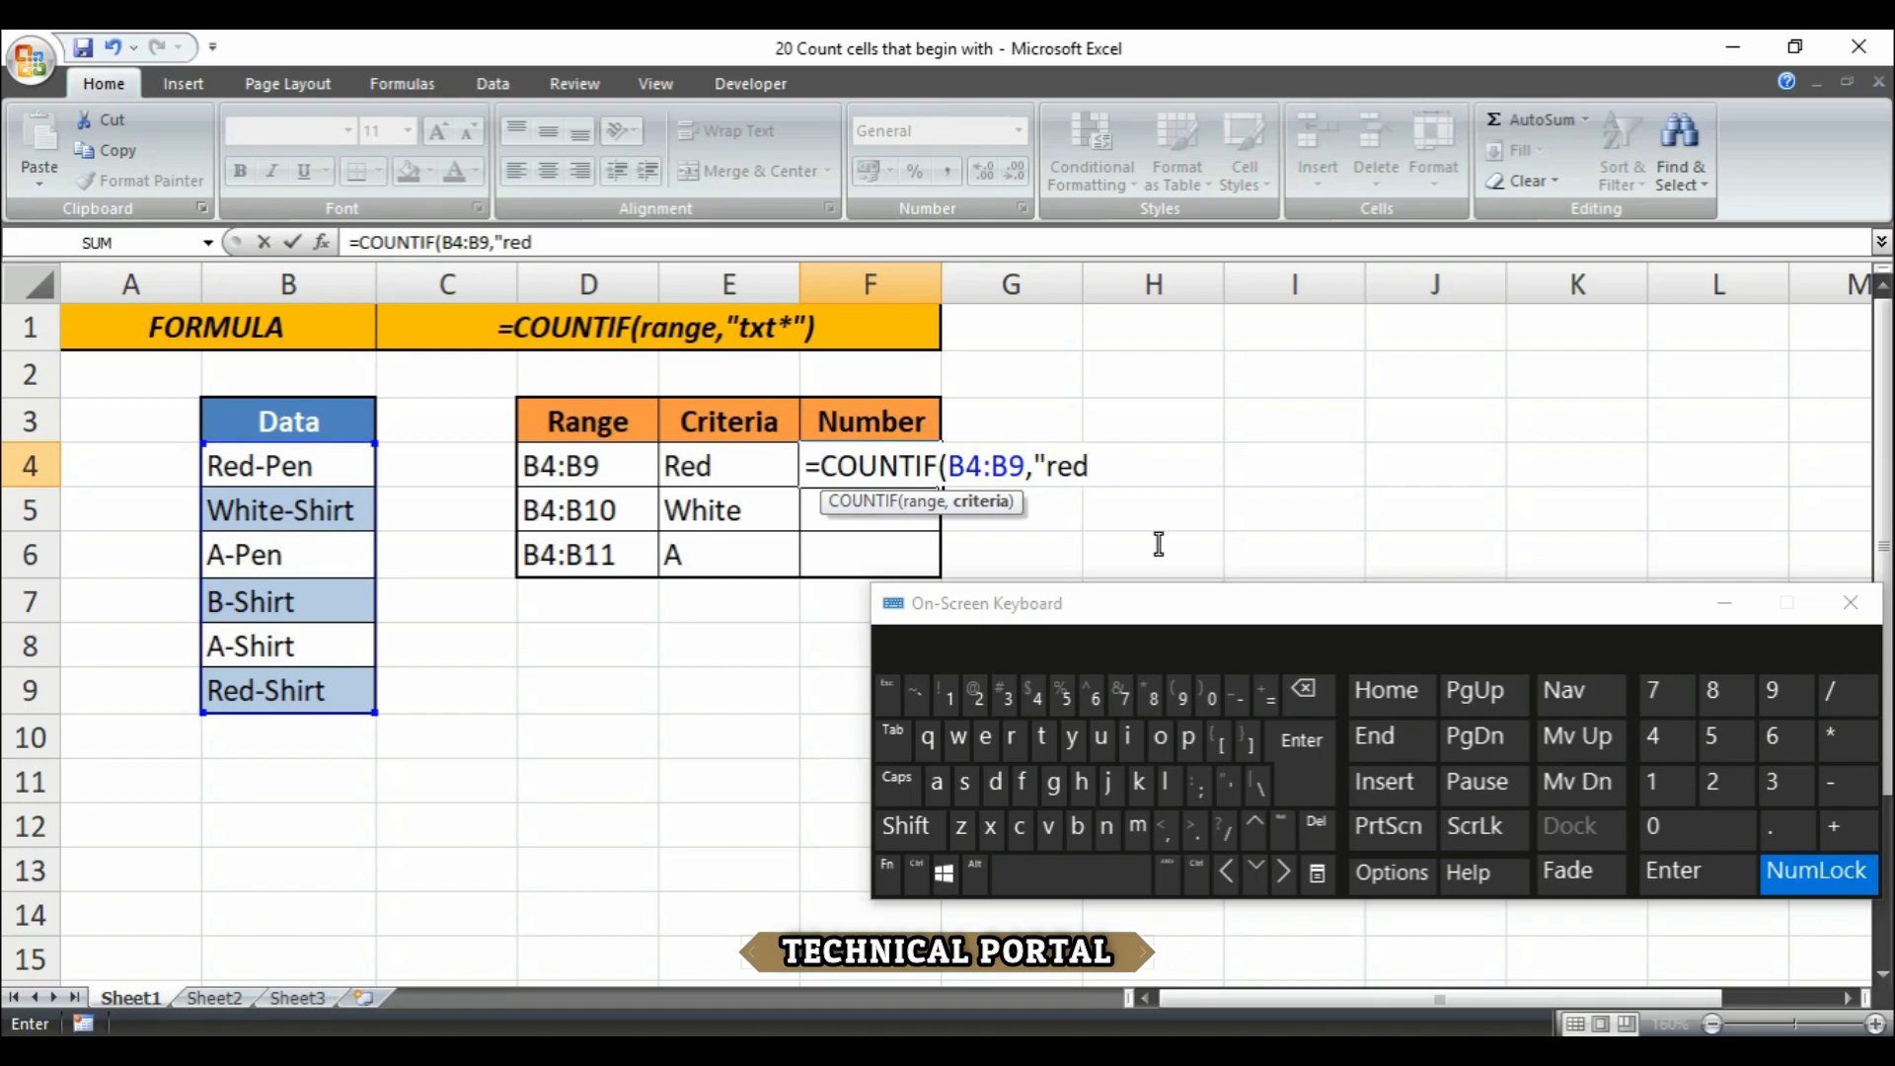
type("*\")")
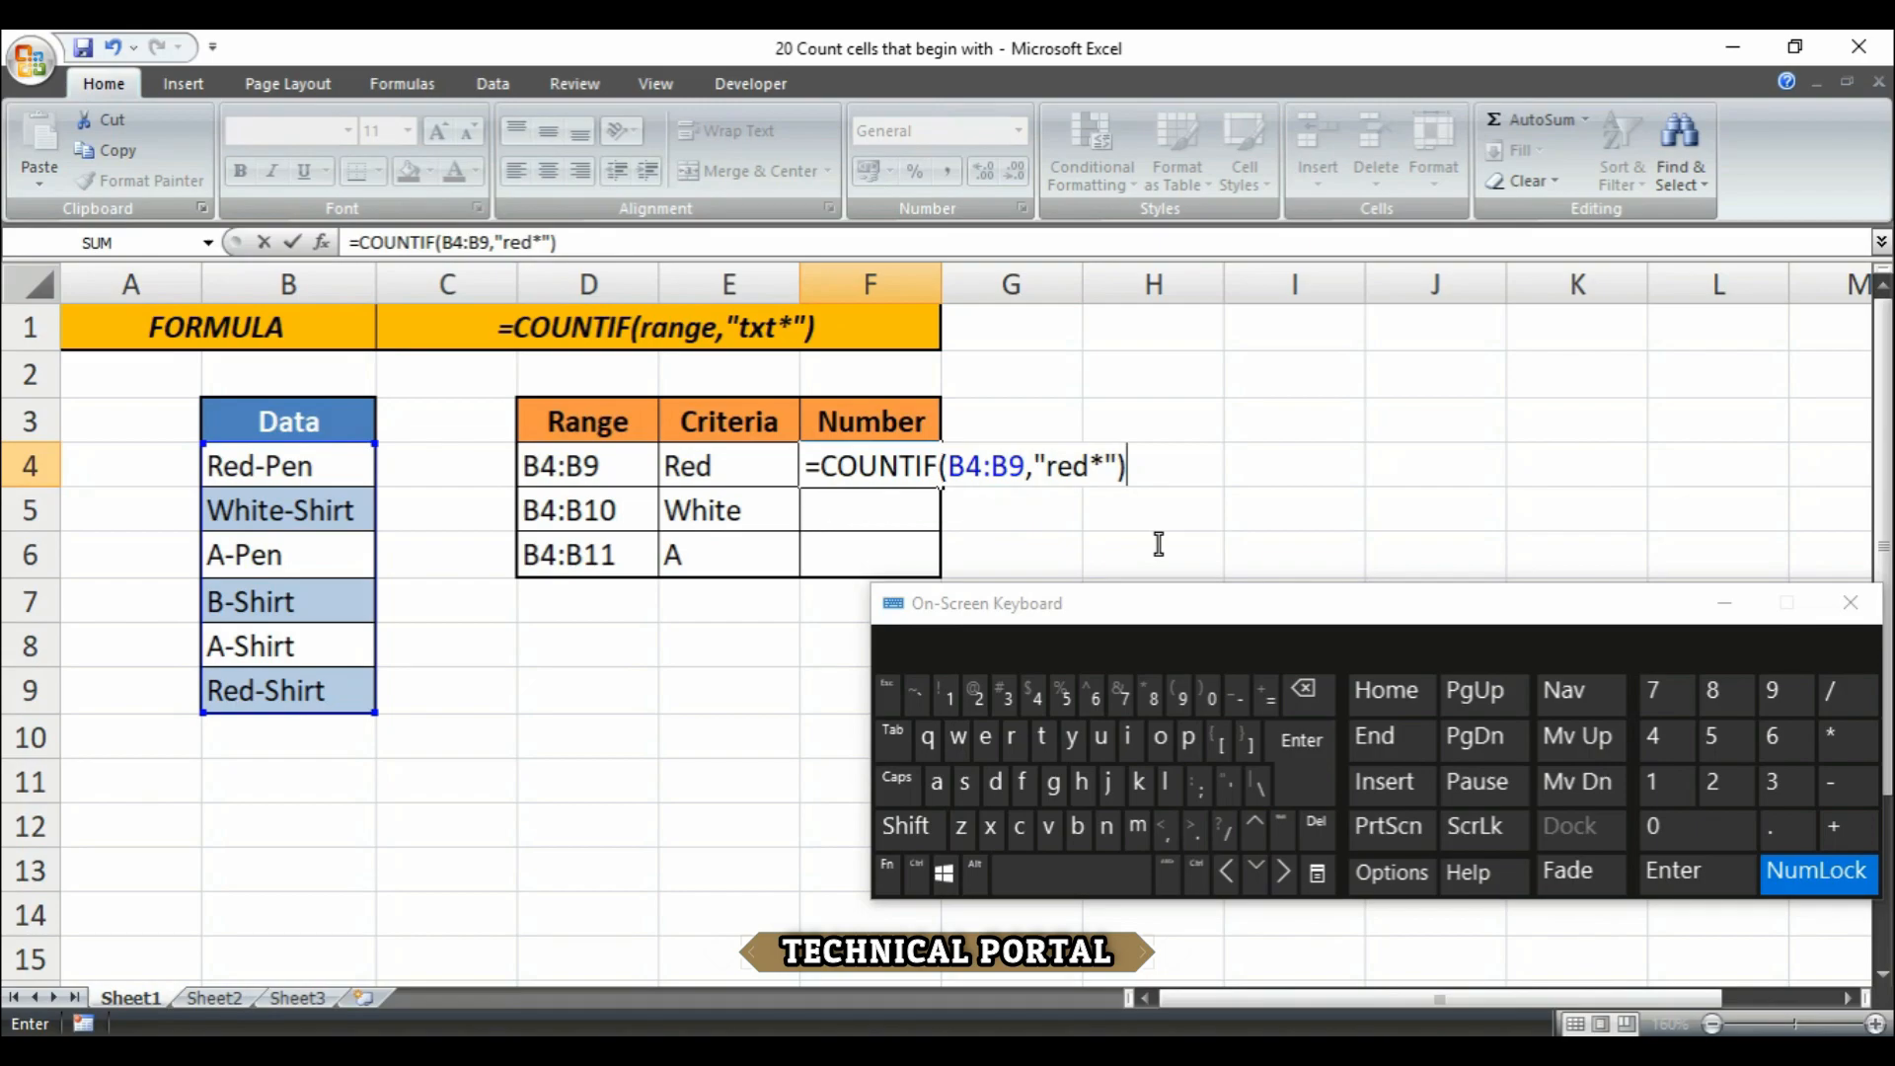
key("ctrl+Return")
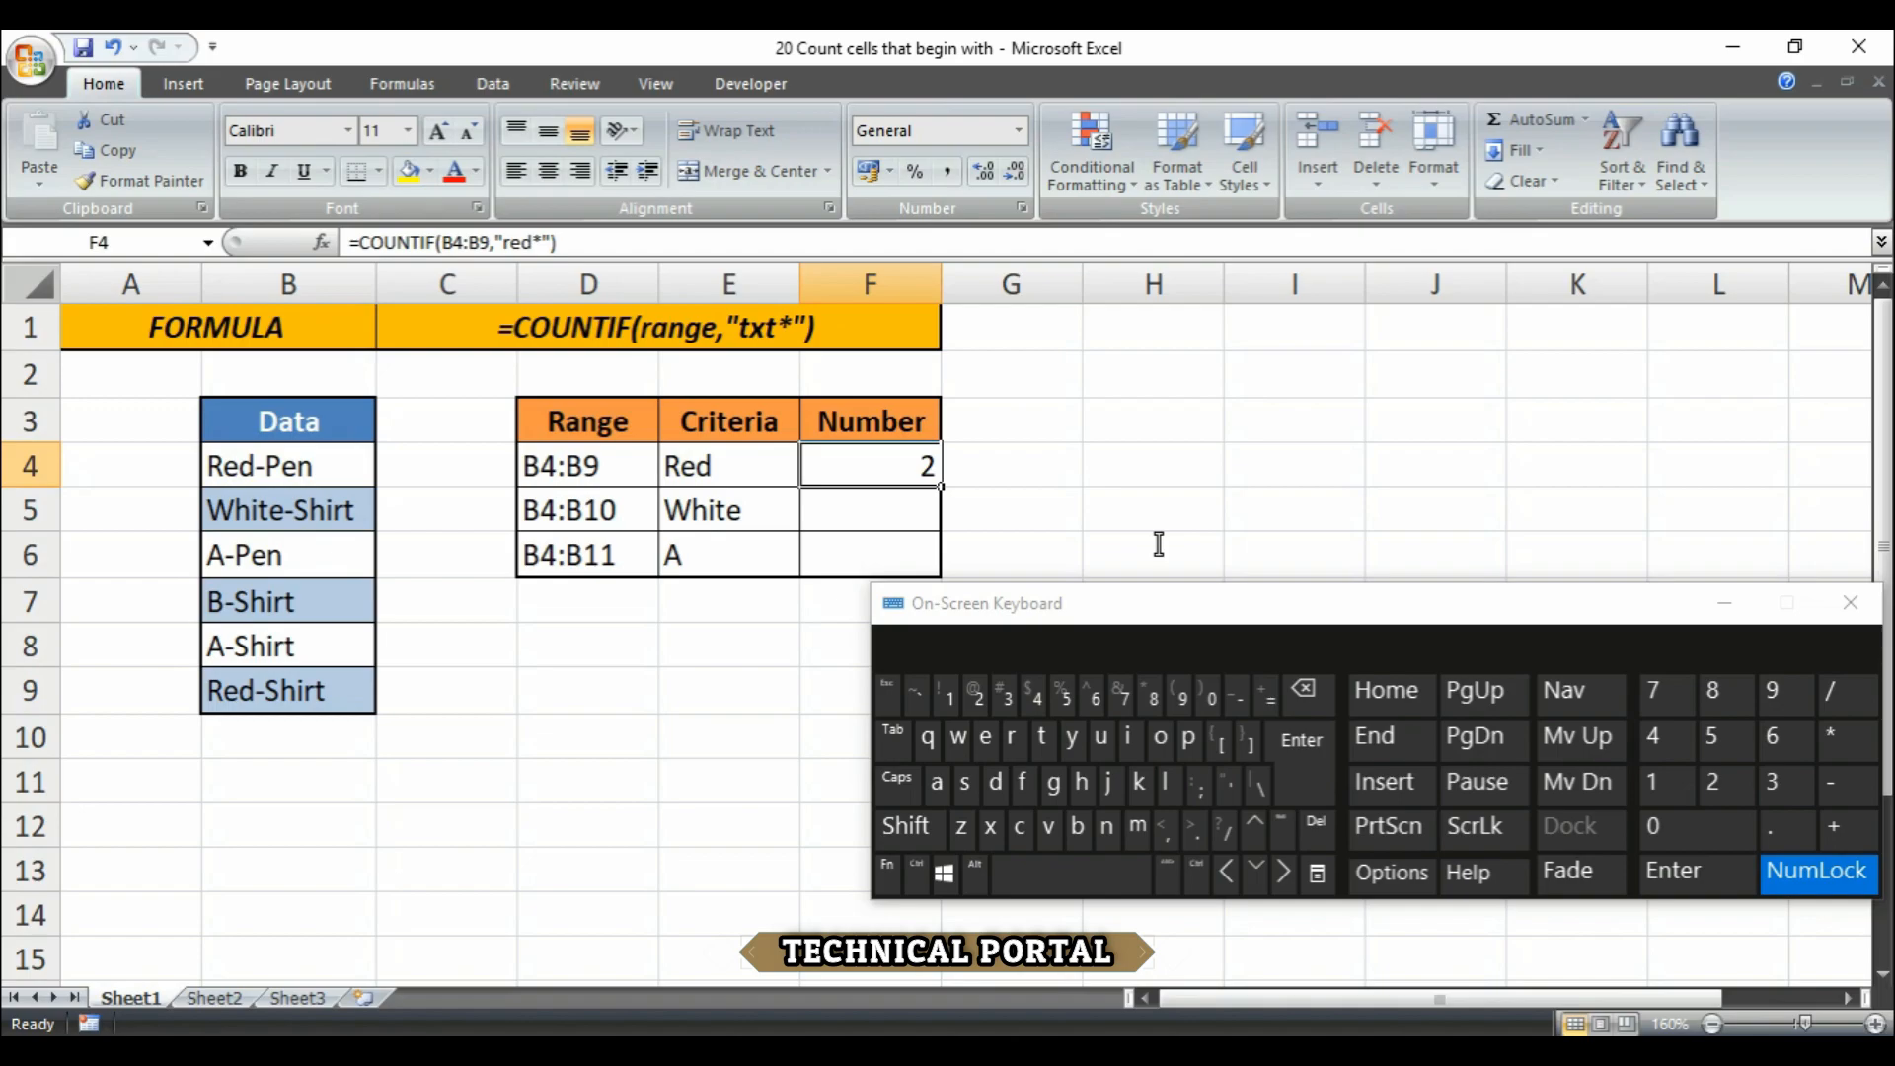
Step: Set the Range entries in D5 and D6 to B4:B9 and check the Data entries beginning with Red
type("B4:B9 B4:B9")
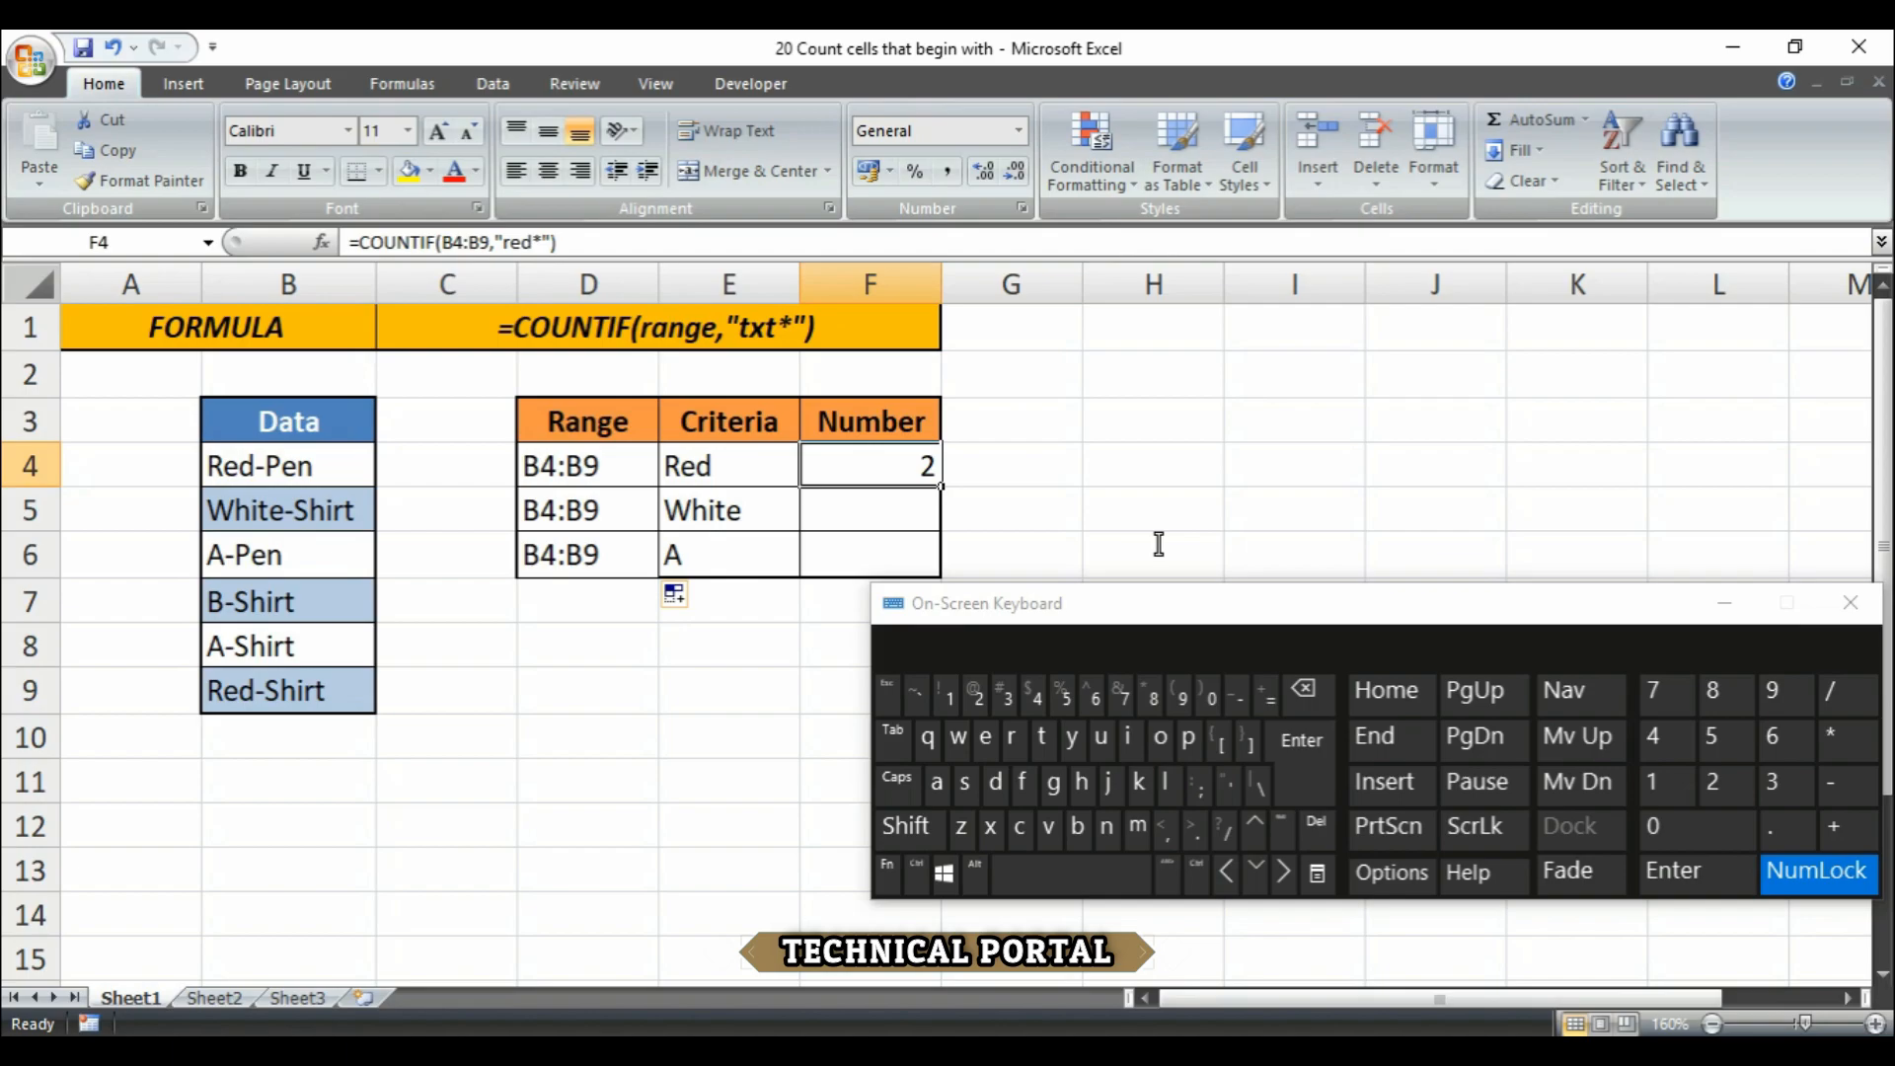
key("Left")
key("Left")
key("Left")
key("Left")
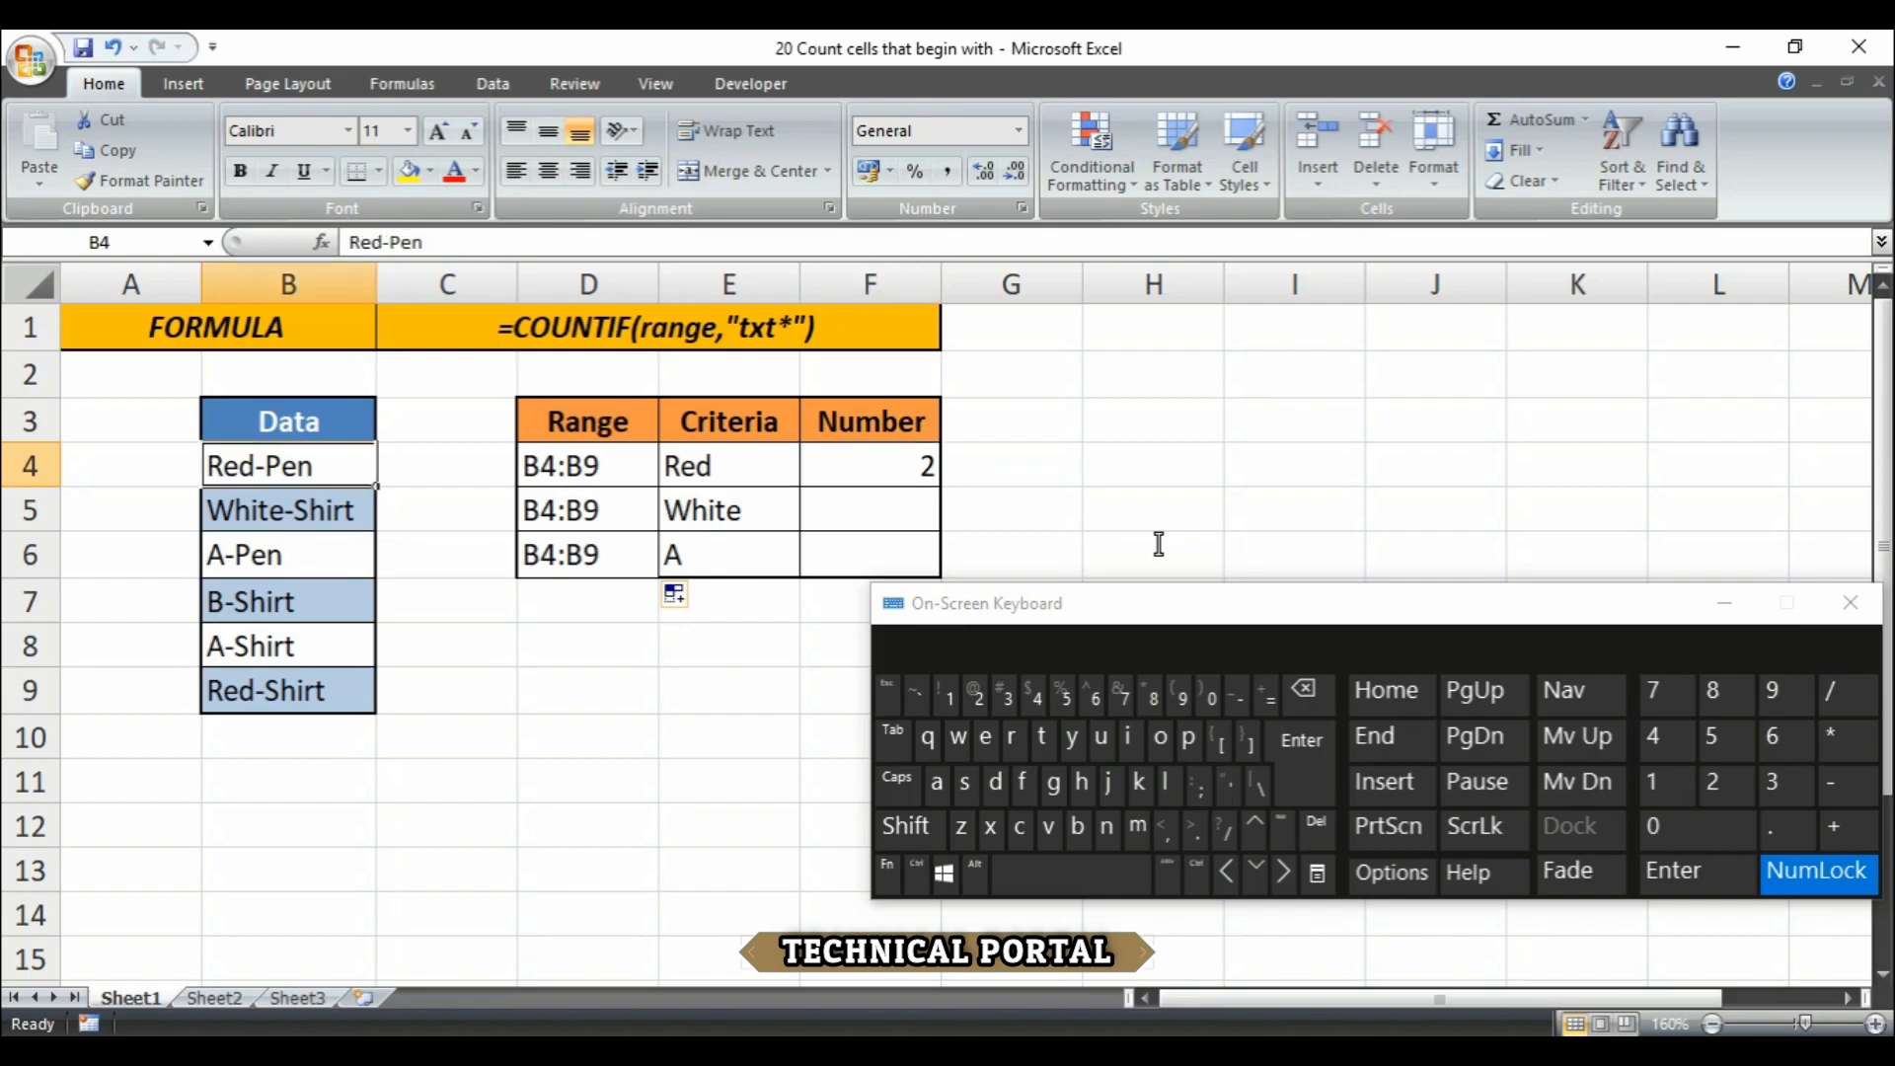
key("ctrl+Down")
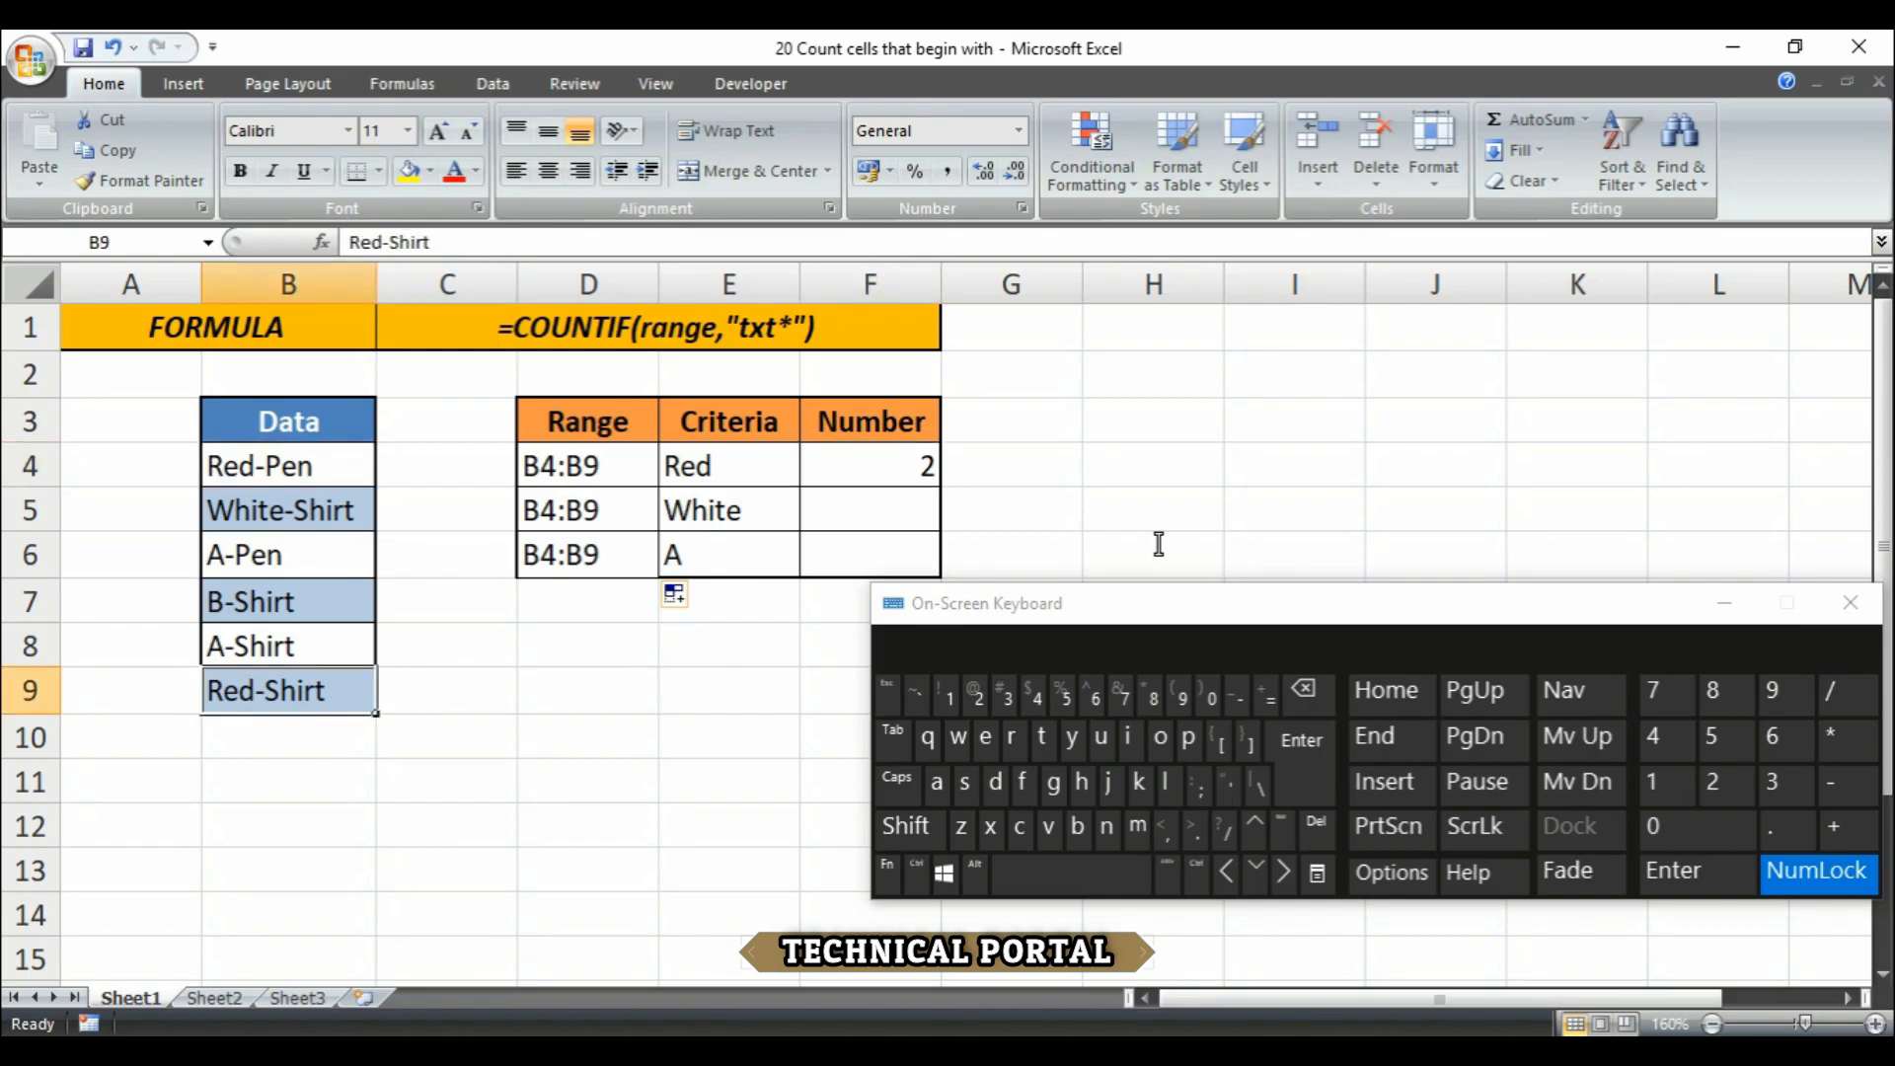
key("ctrl+Up")
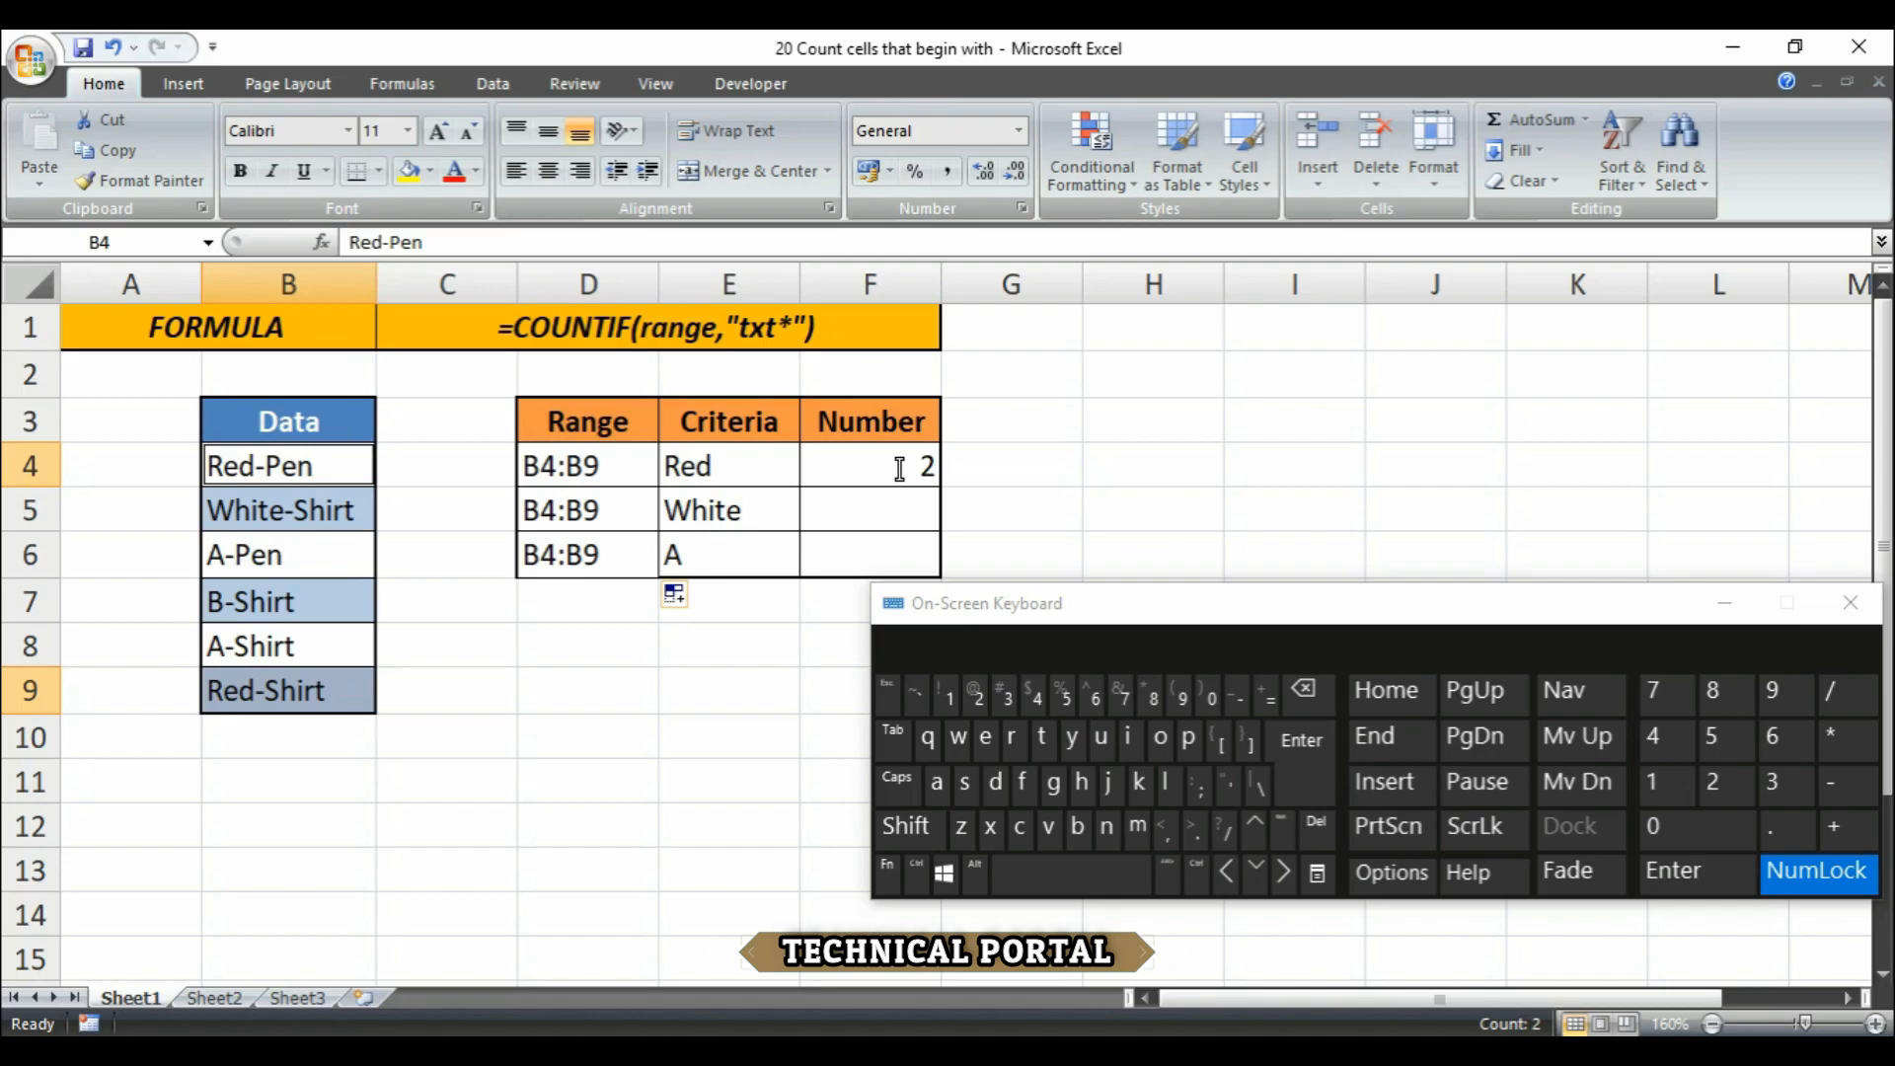
Step: Fill the COUNTIF formula from F4 down through F6, and set F6 to =COUNTIF(B4:B9,"red*")
left_click(900, 469)
left_click_drag(941, 485, 938, 575)
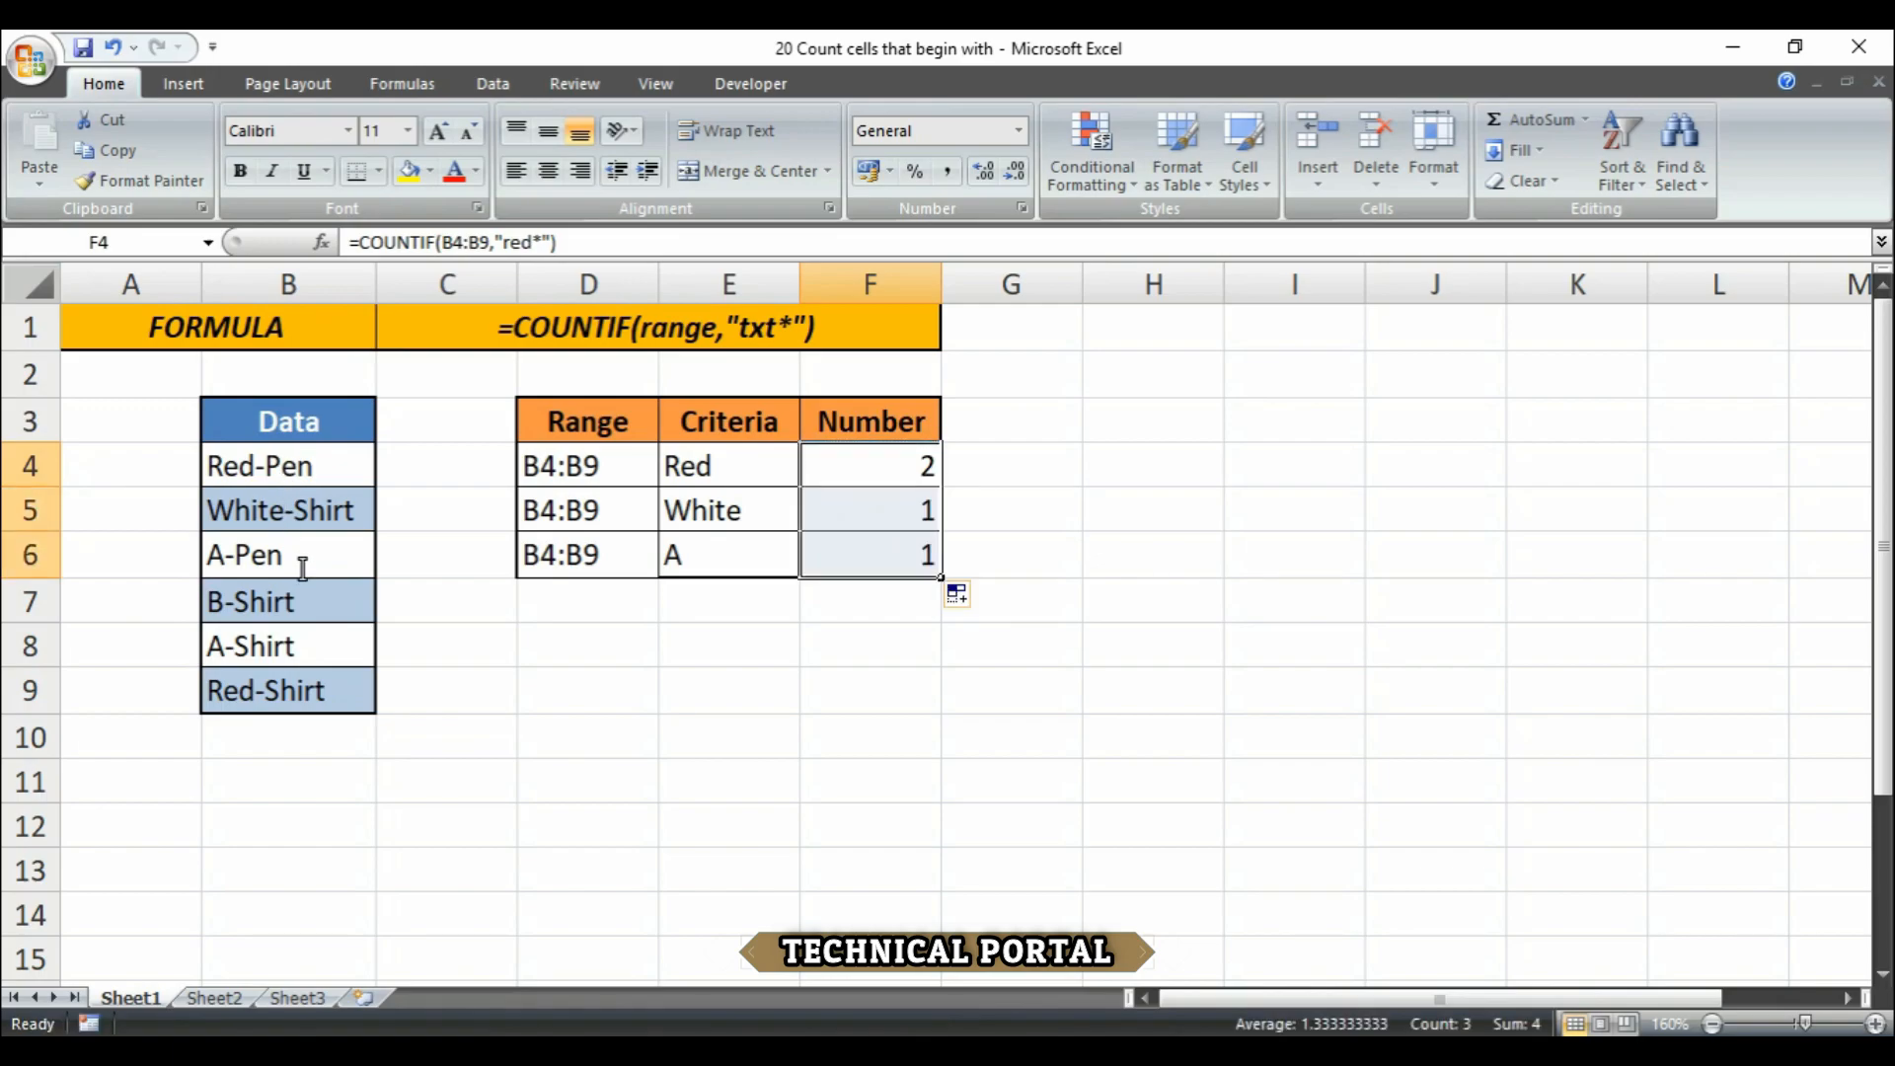
key("Down")
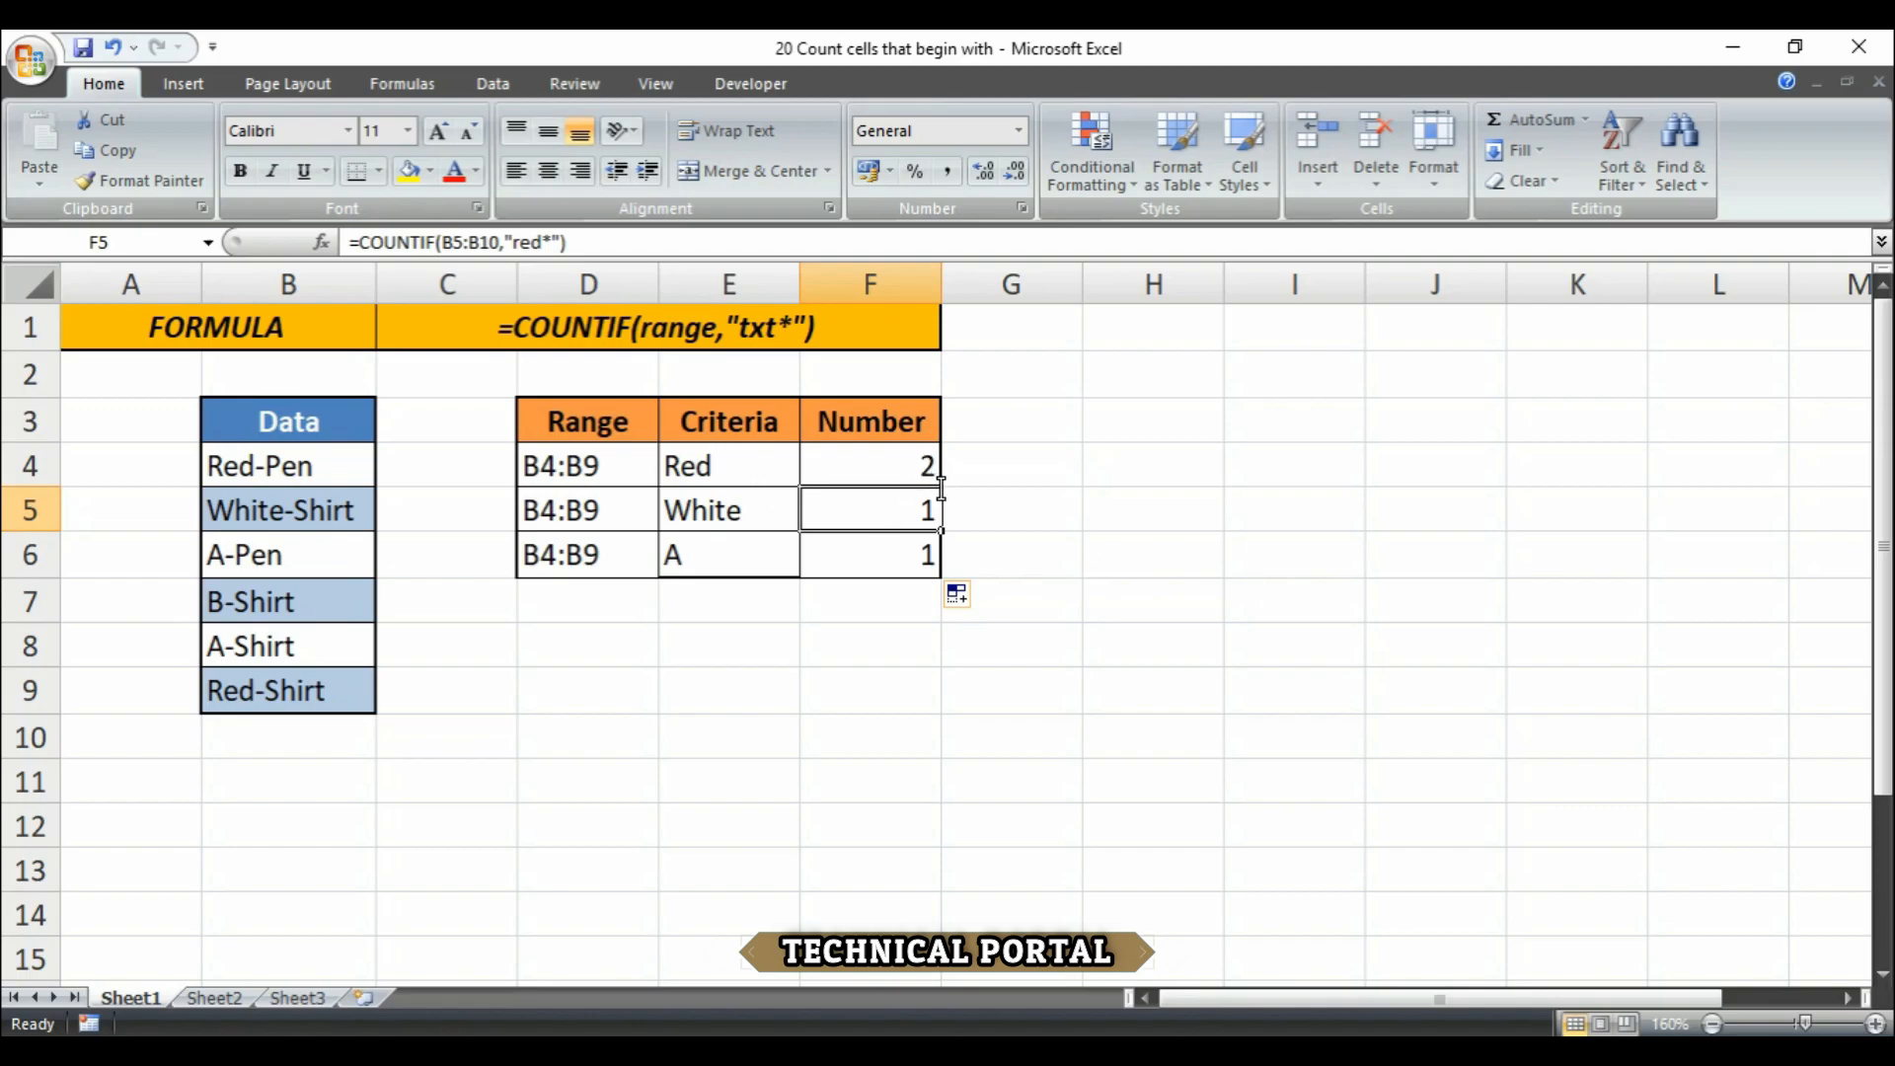
key("Left")
key("Right")
key("Left")
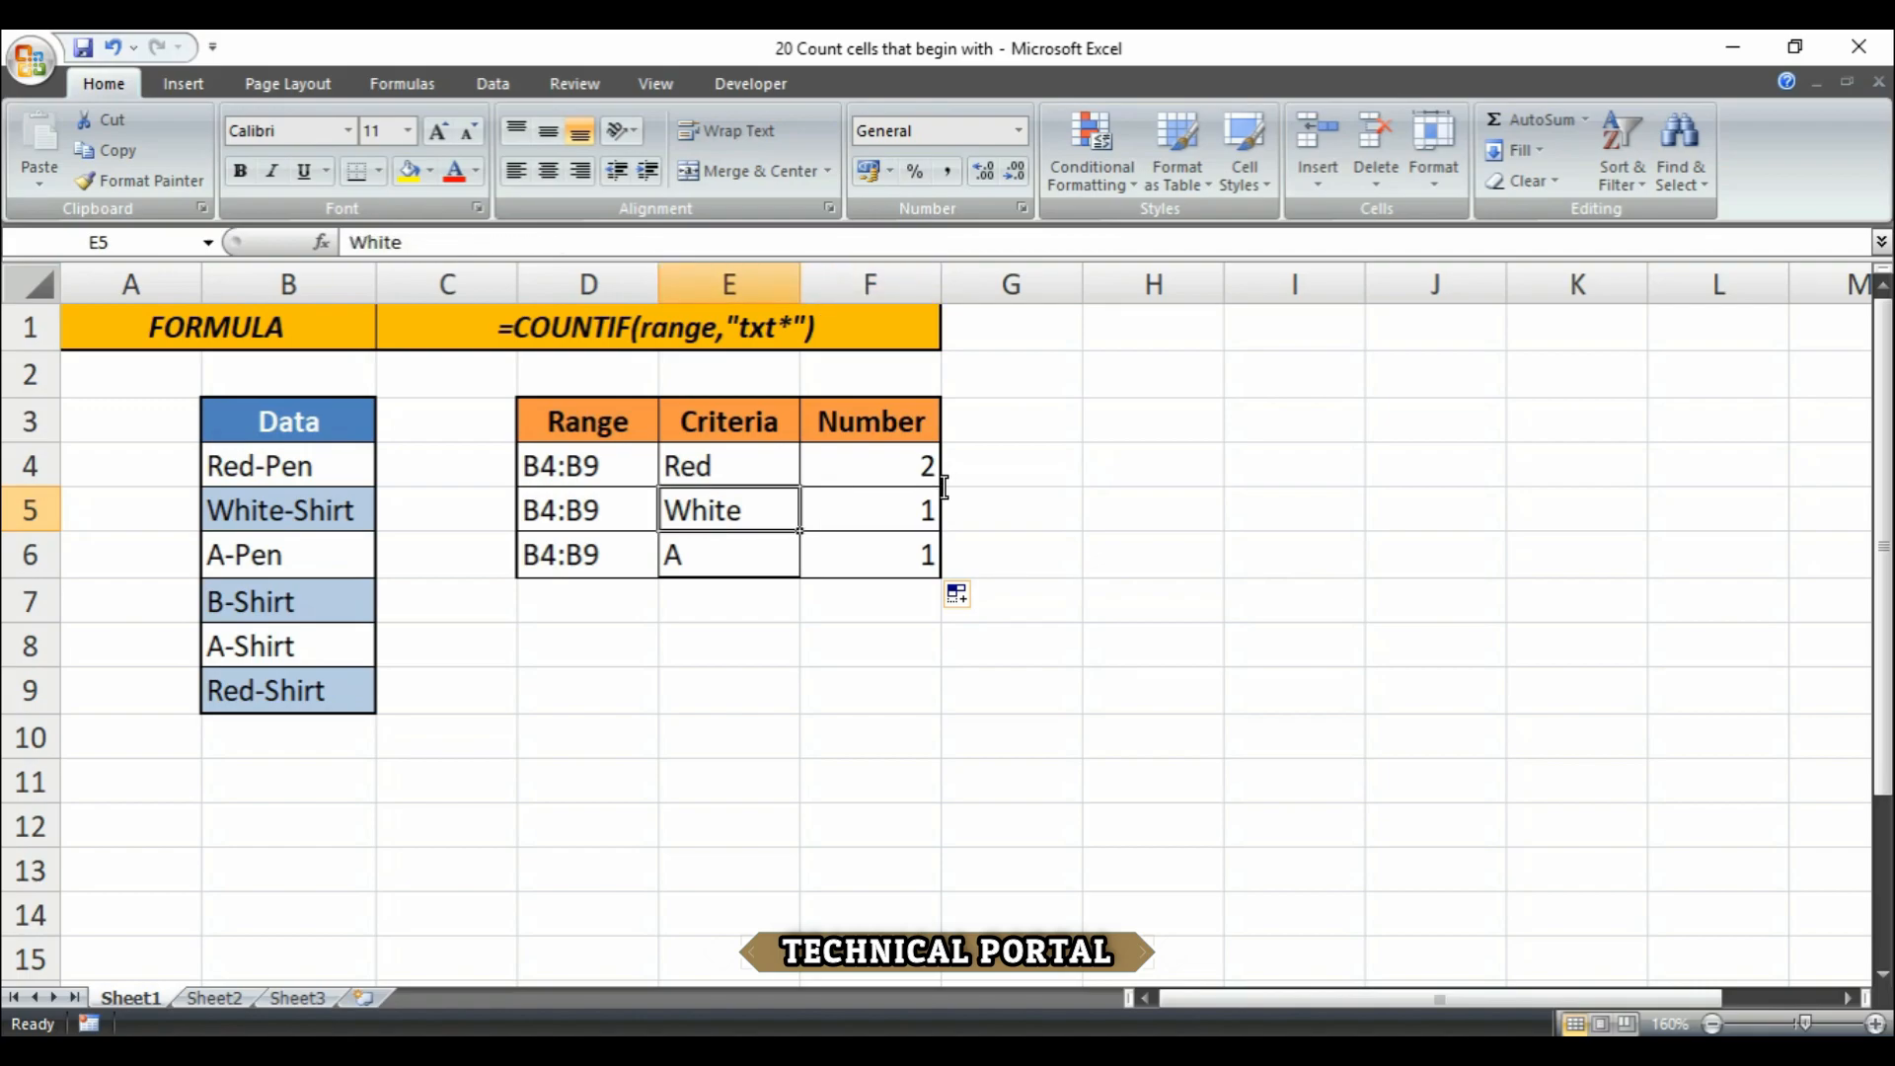
key("Left")
key("Left")
key("Left")
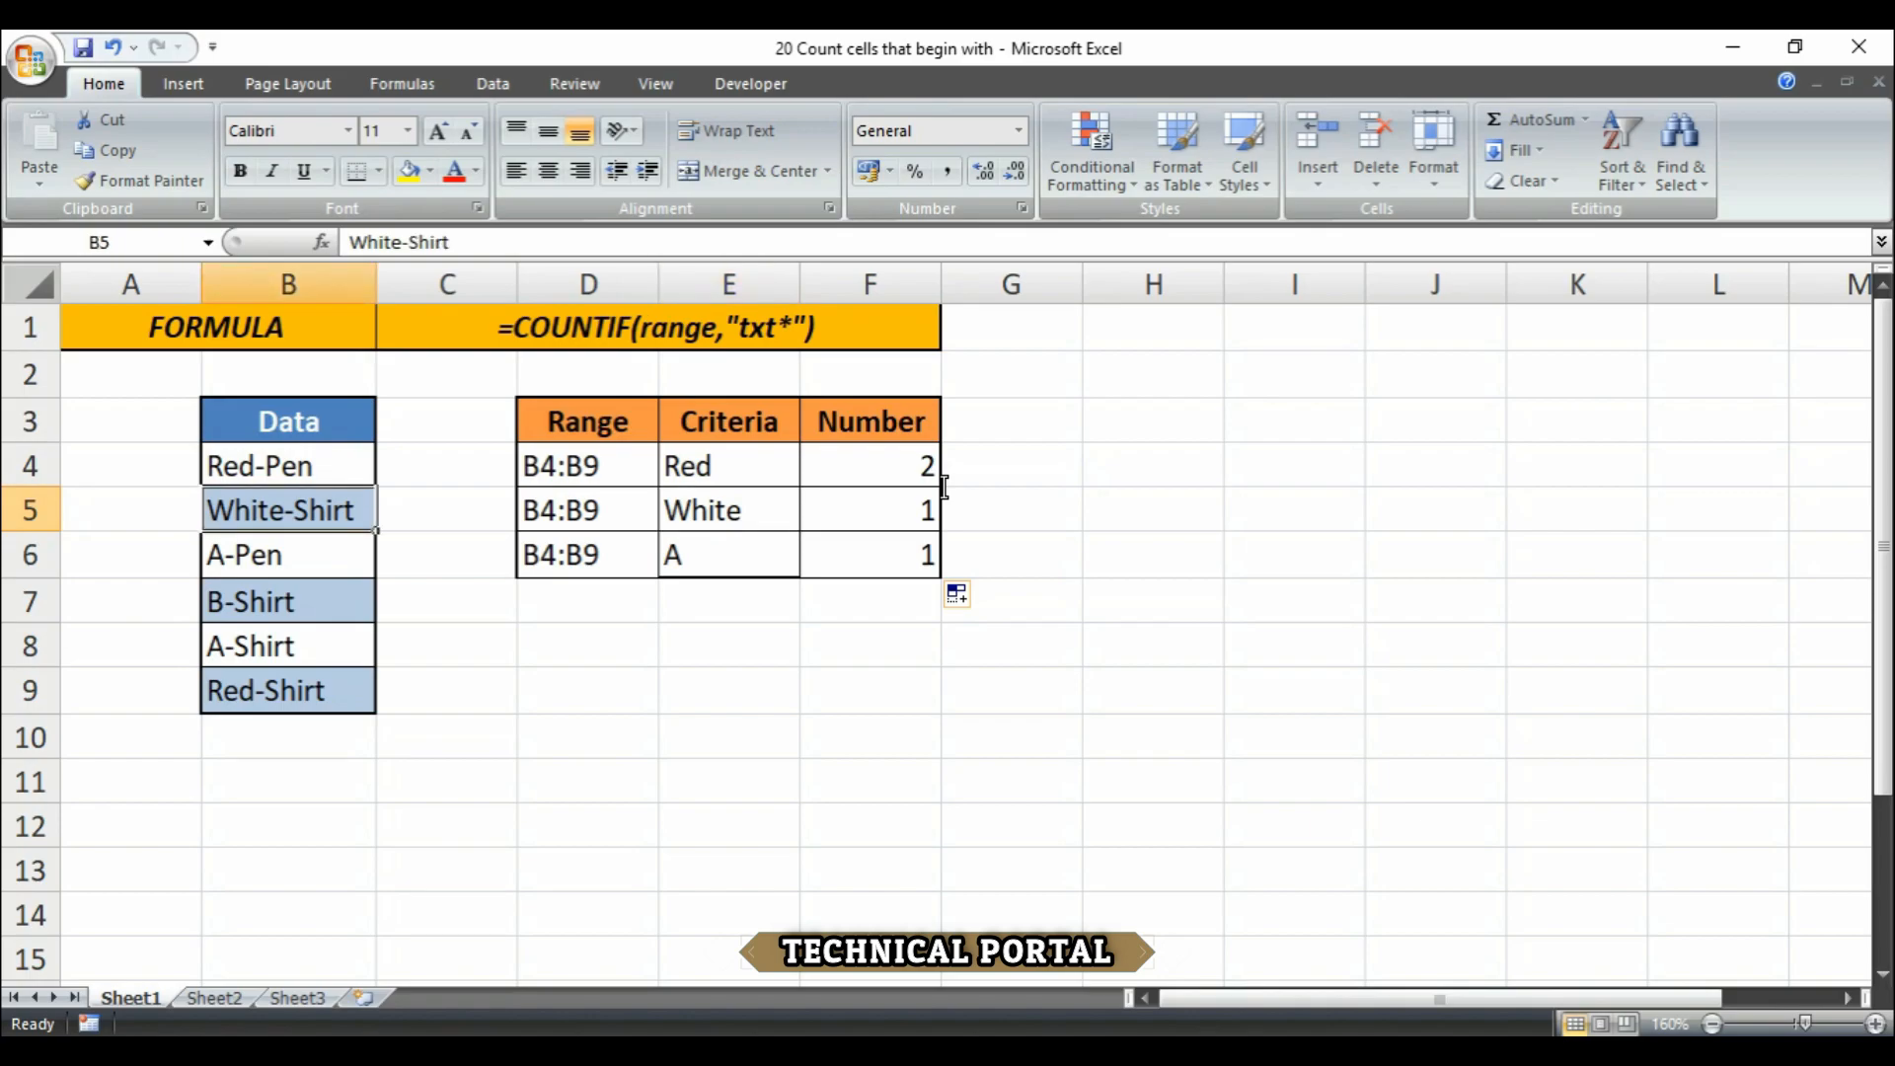
key("ctrl+z")
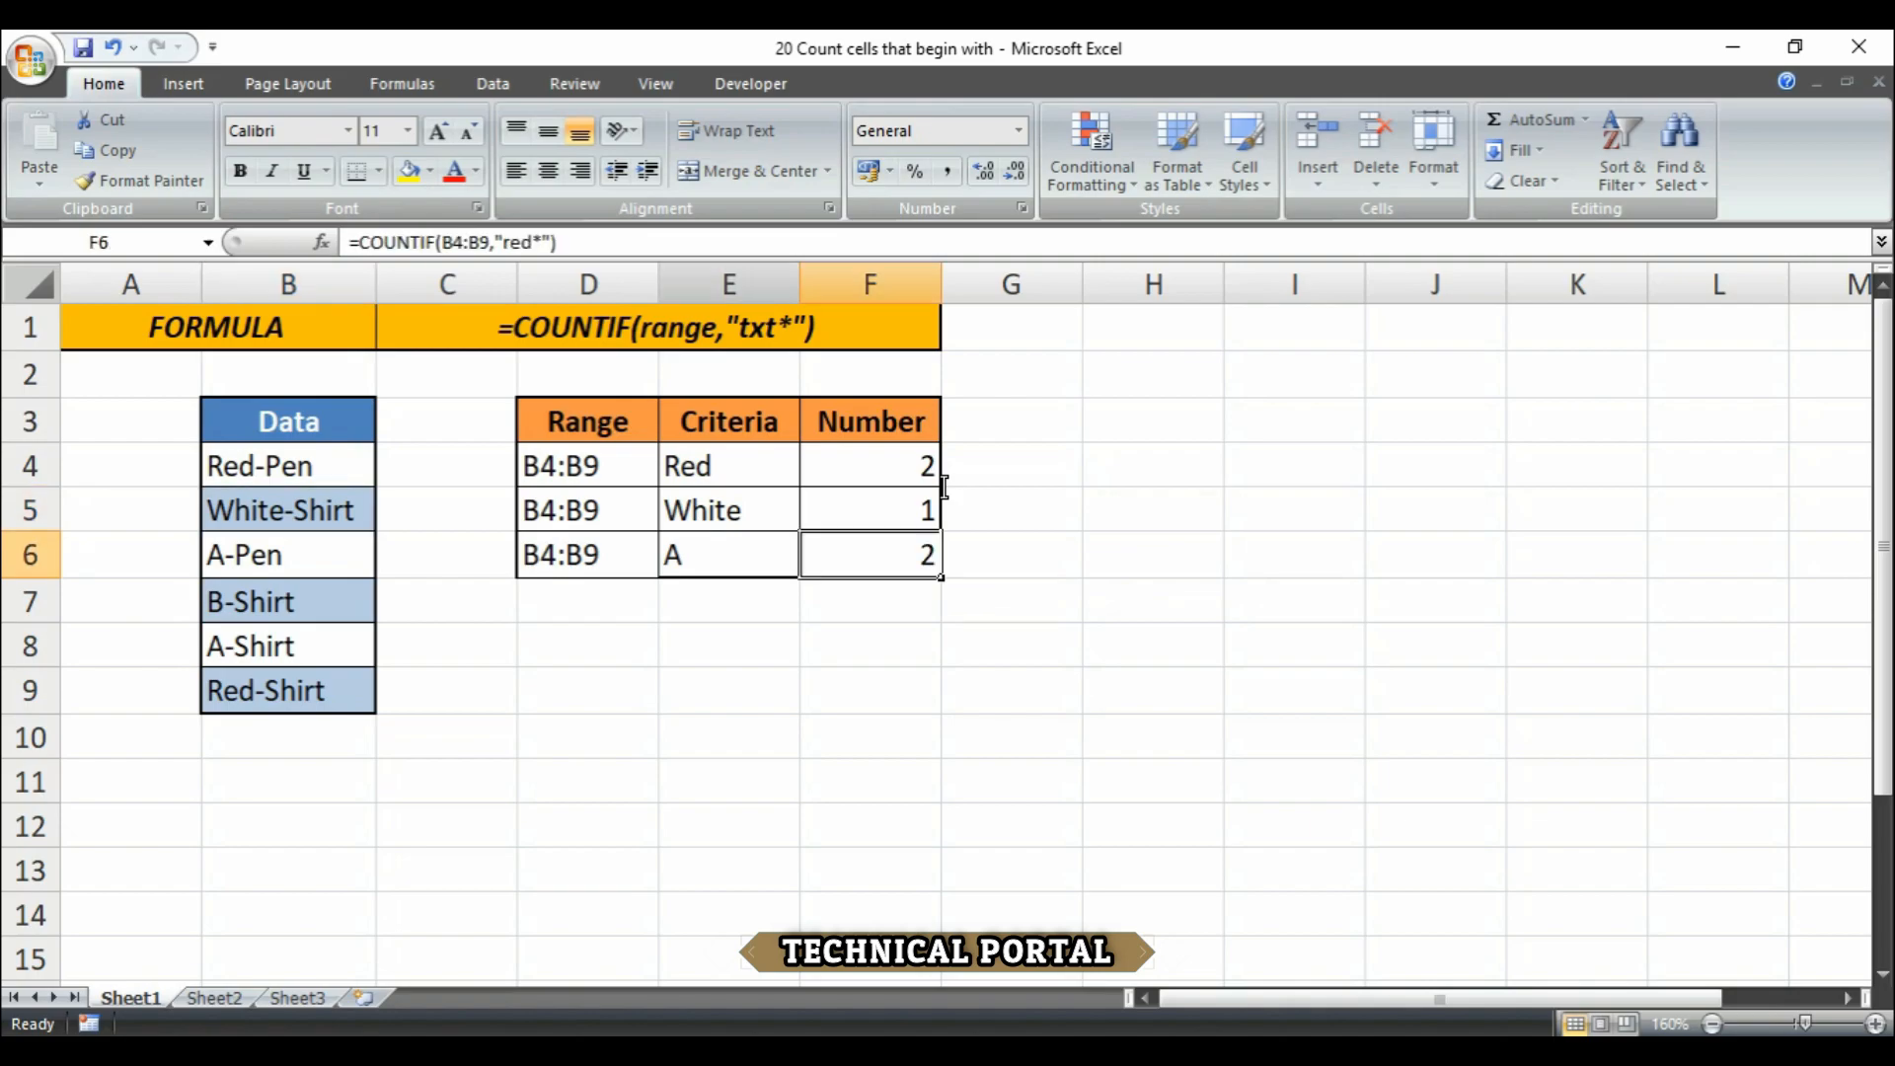
Step: Compare the count in F6 for criterion A with the Data entries that begin with A
key("Left")
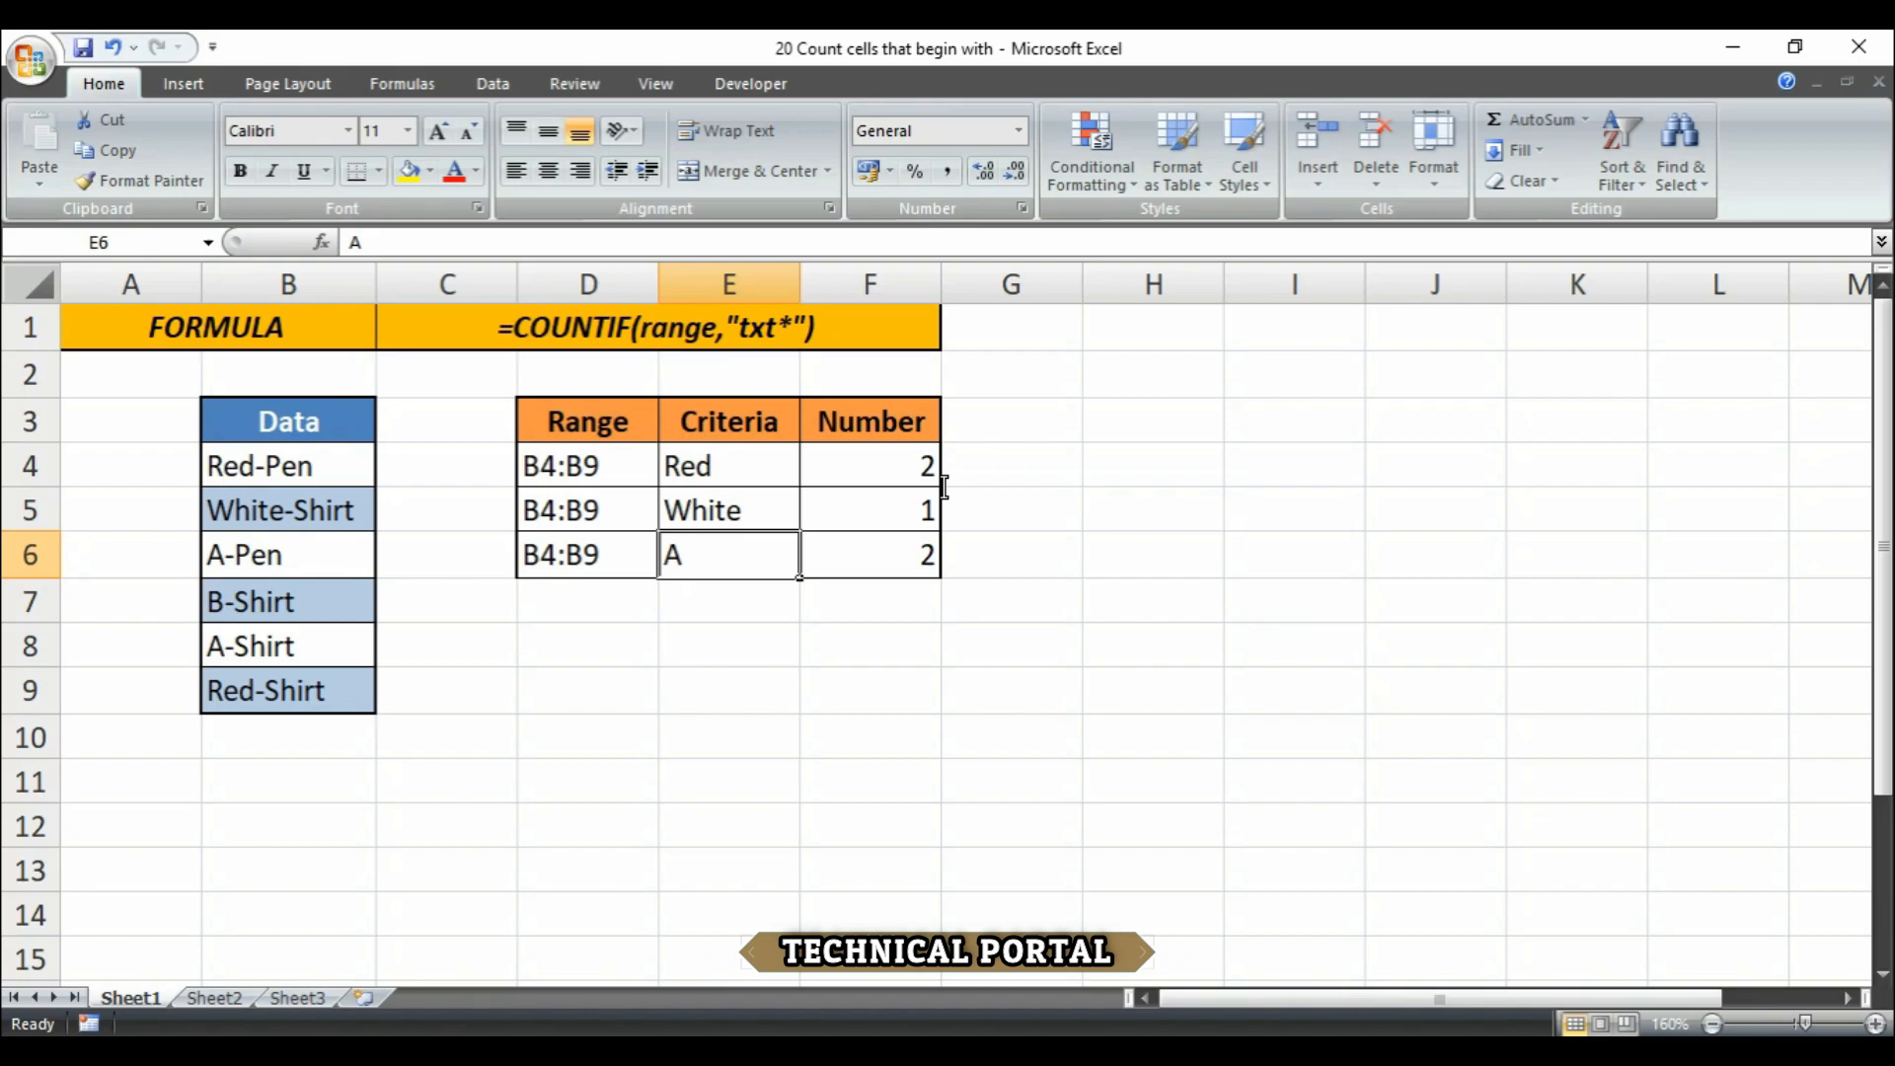
key("Right")
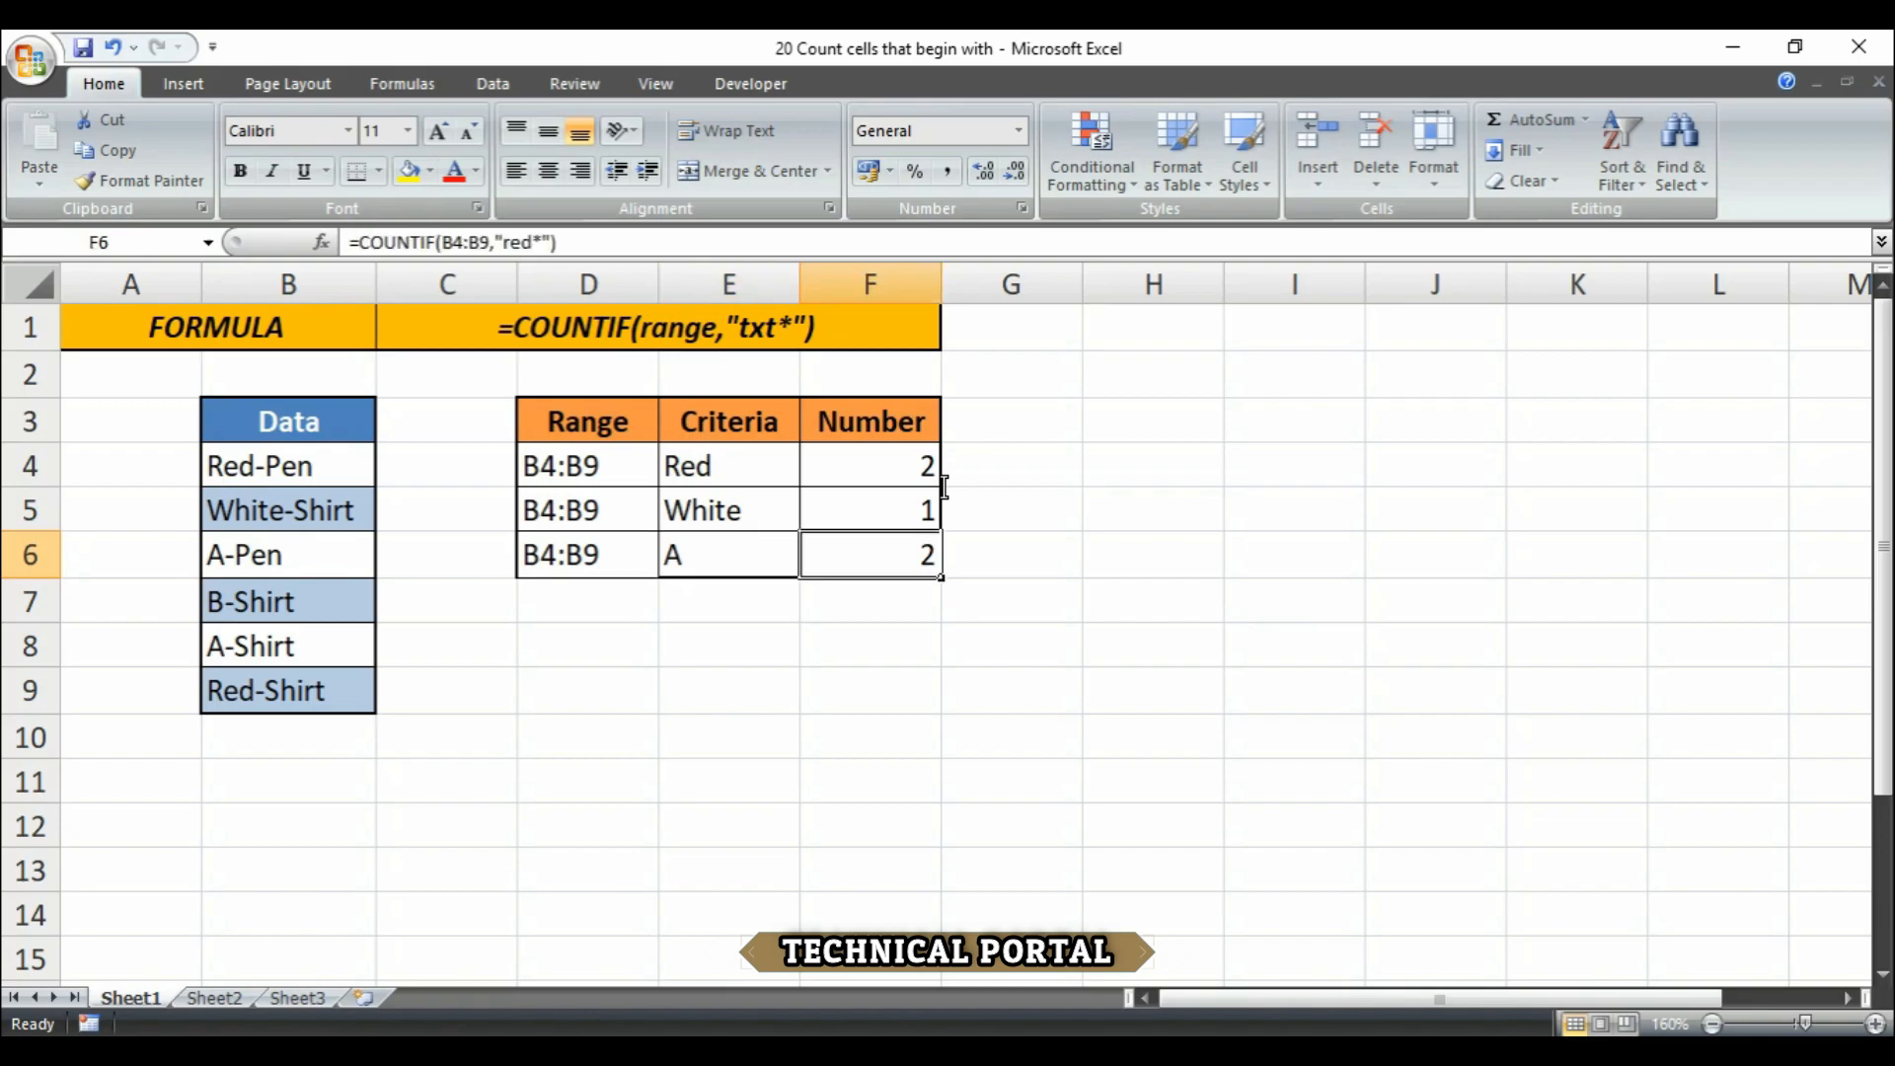
key("Left")
key("Left")
key("Left")
key("Left")
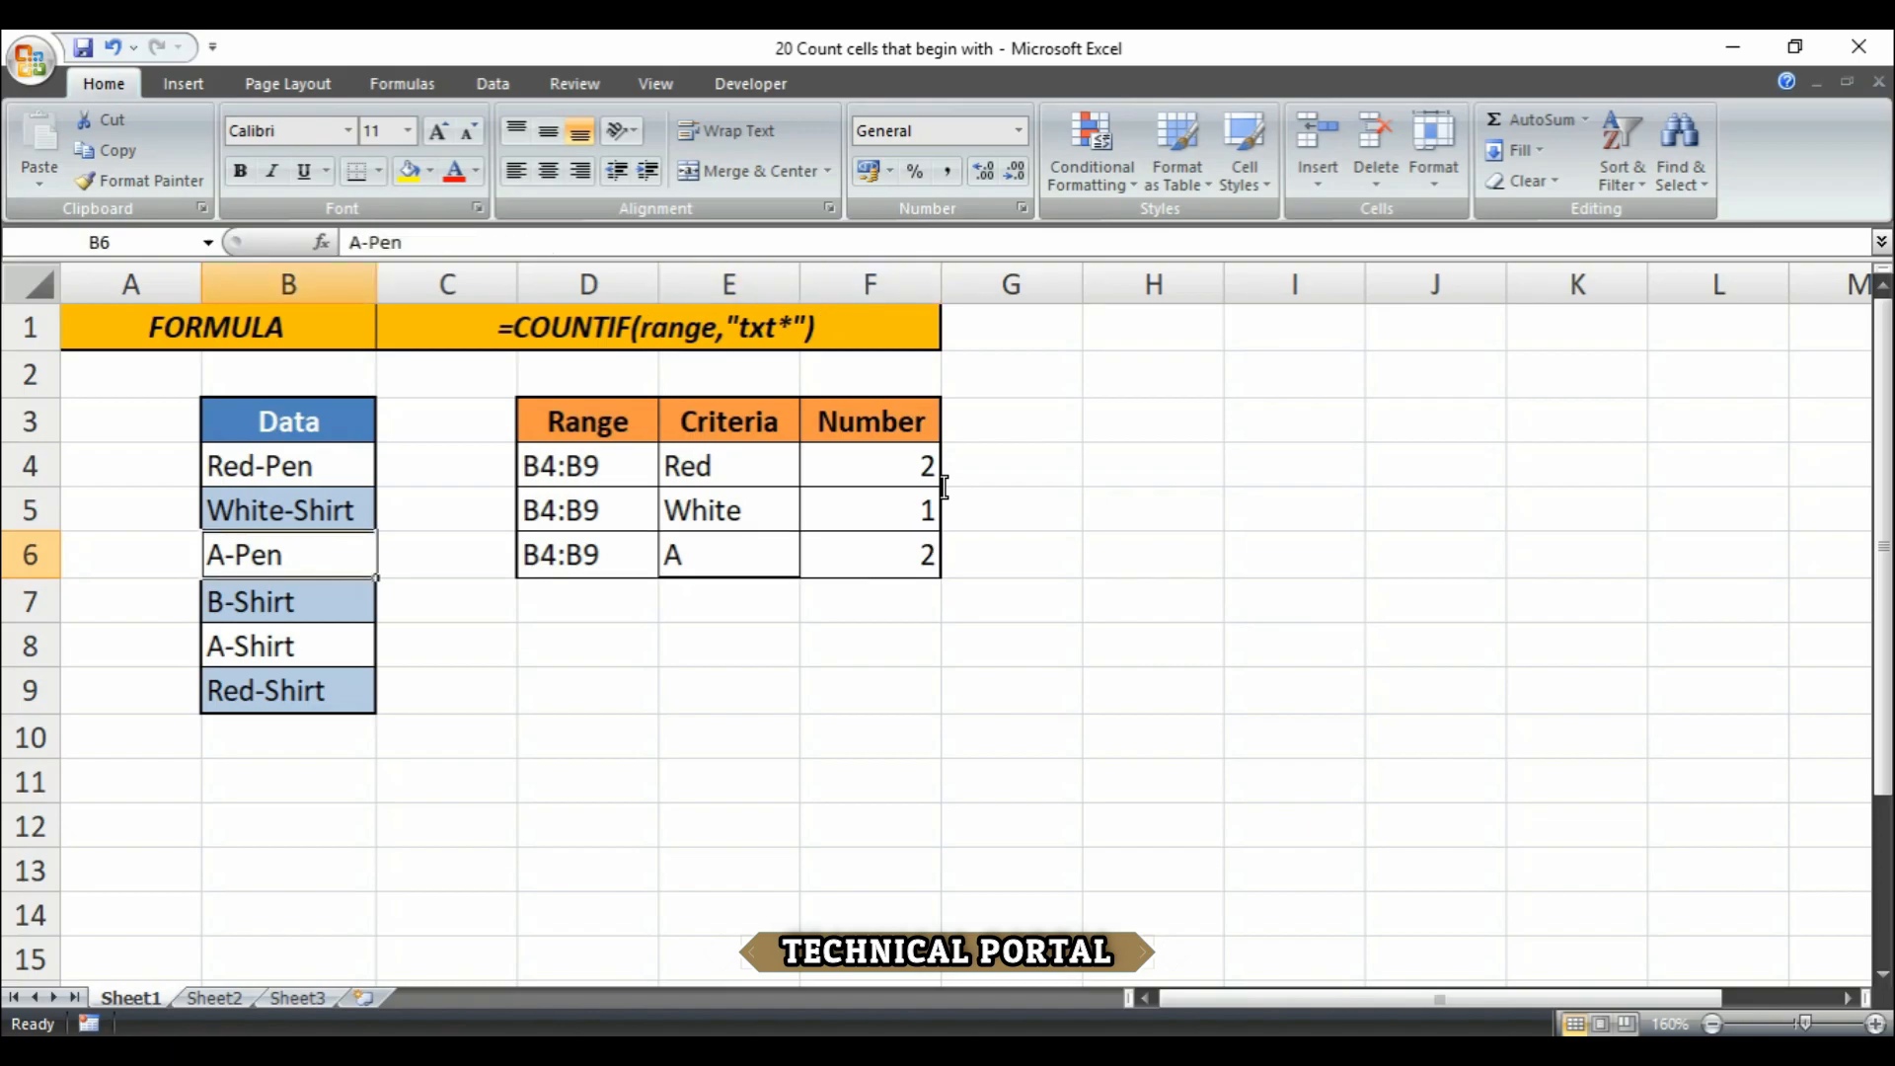
key("Down")
key("Down")
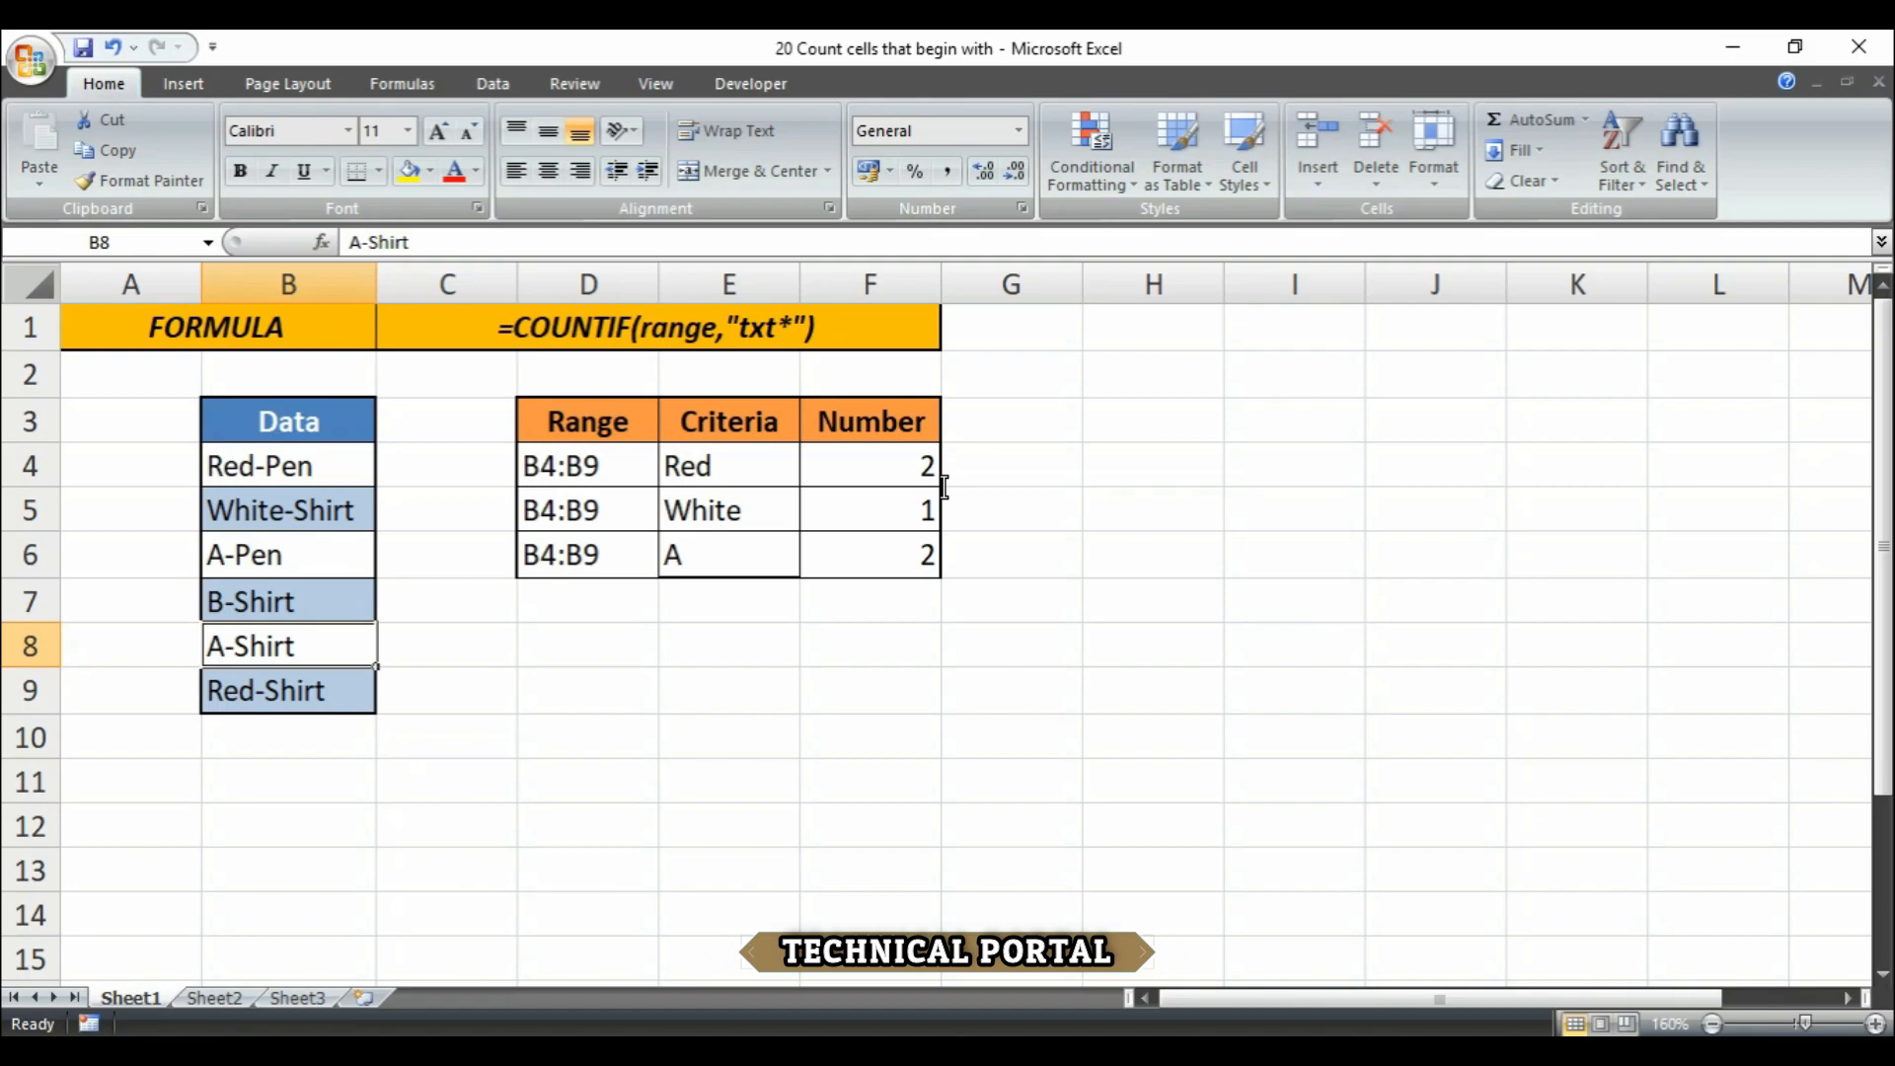
key("Right")
key("Right")
key("Right")
key("Right")
key("Up")
key("Up")
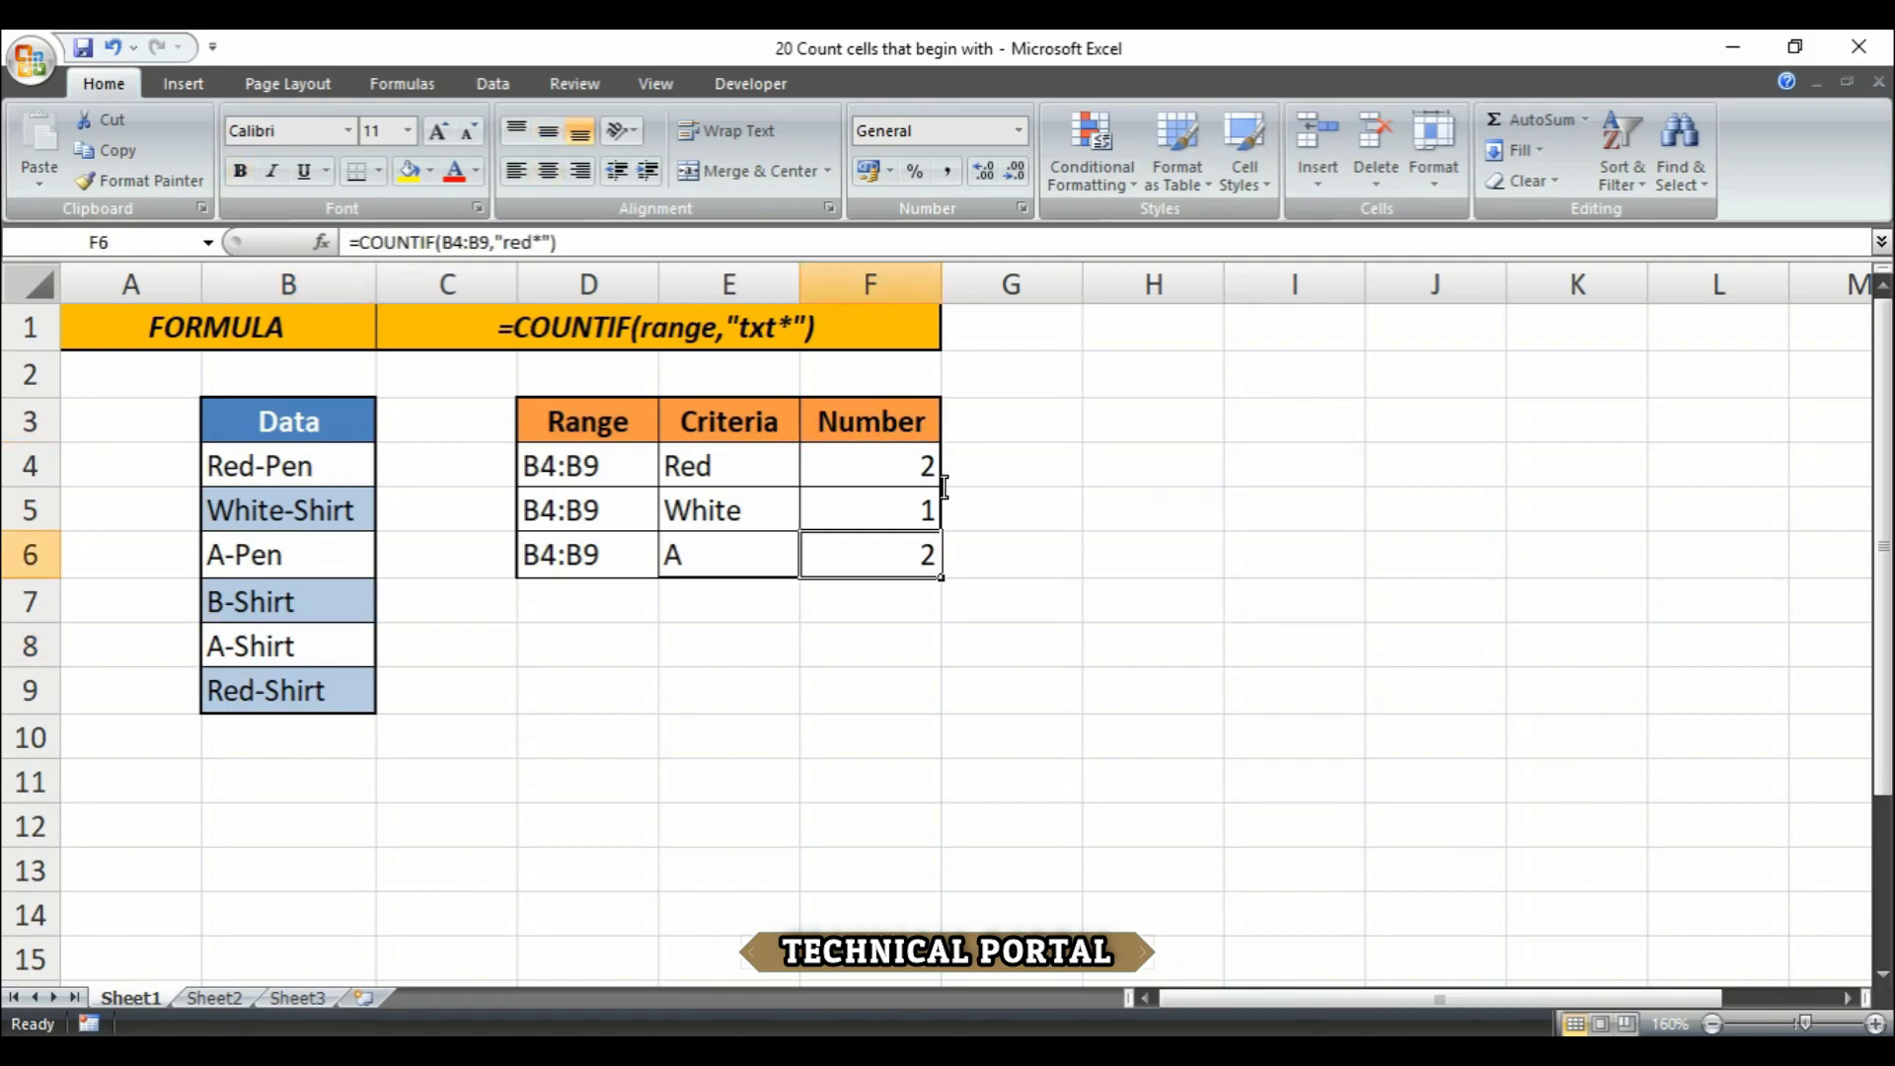
Step: Open the COUNTIF formula in F4 and highlight its criteria argument "red*" for inspection
double_click(859, 468)
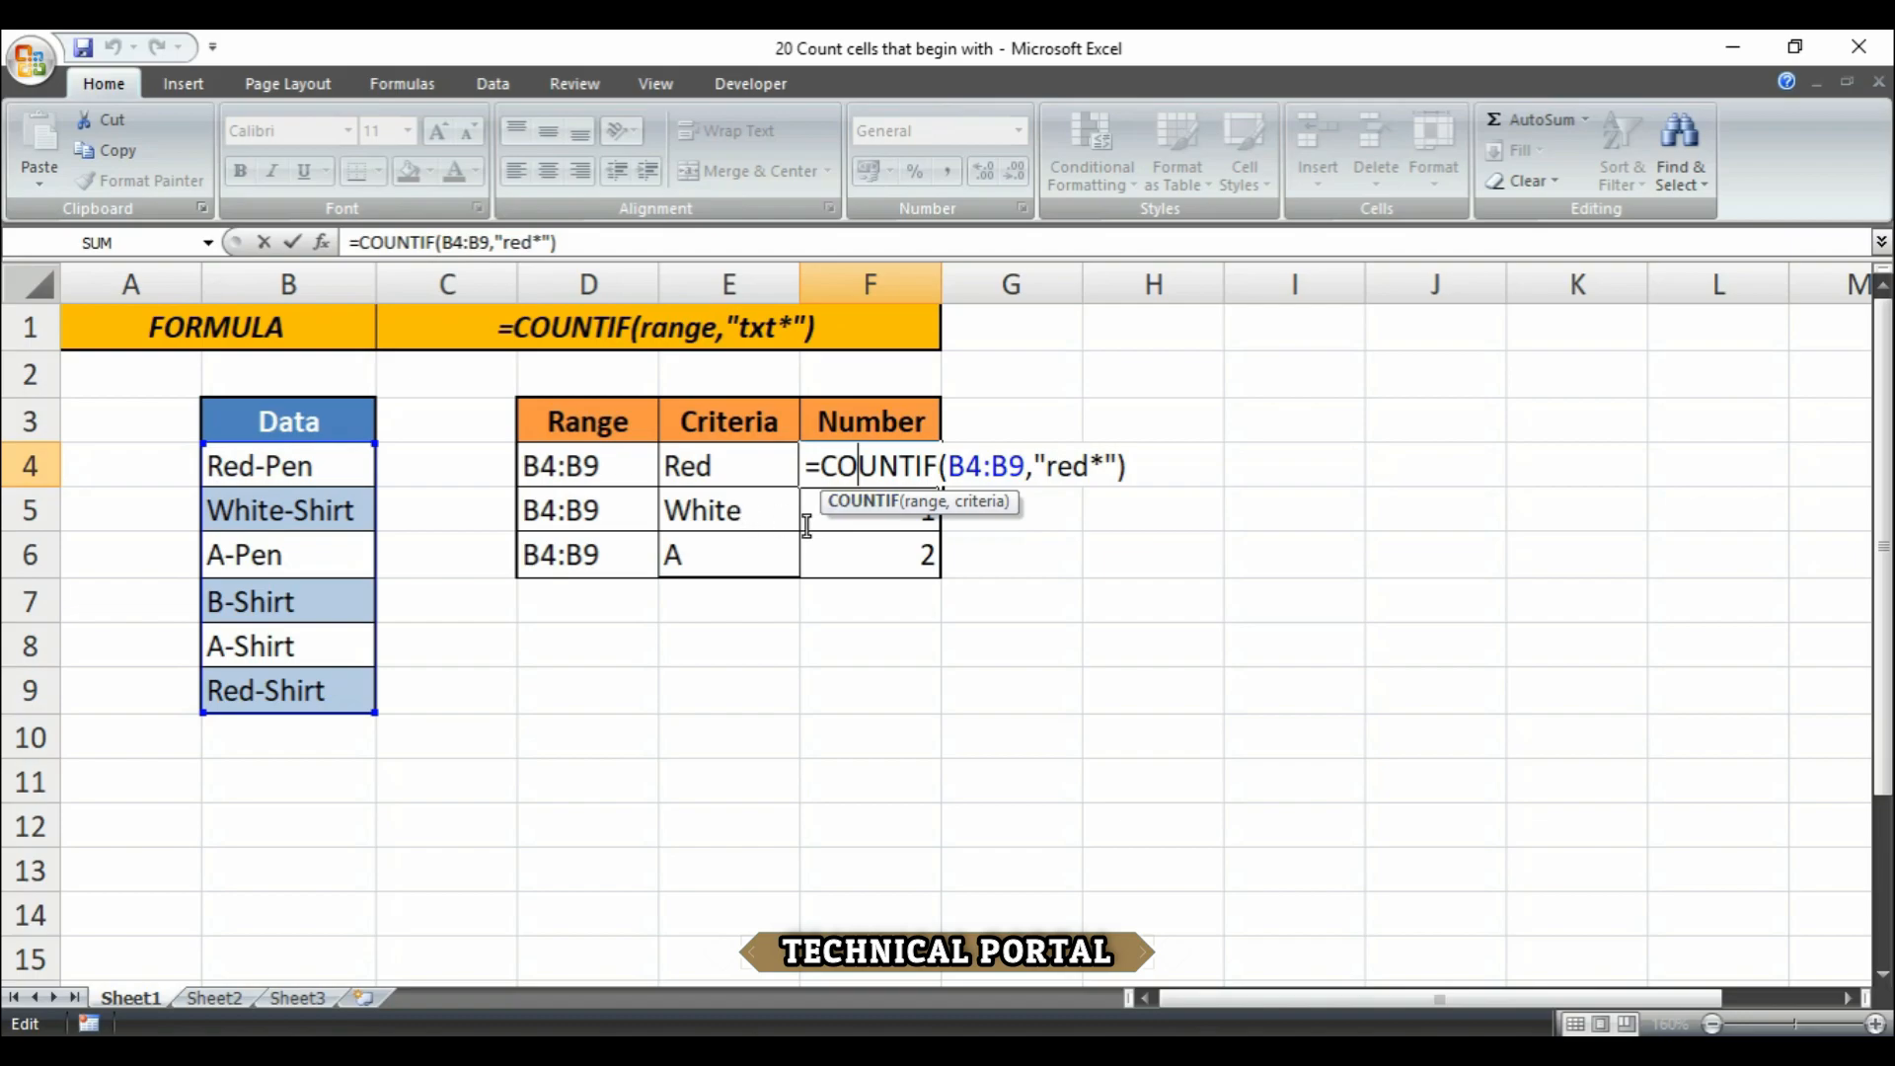
key("Right")
key("Right")
key("Right")
key("Right")
key("Right")
key("Right")
key("Right")
key("Right")
key("Right")
key("Right")
key("Right")
key("Right")
key("shift+Right")
key("shift+Right")
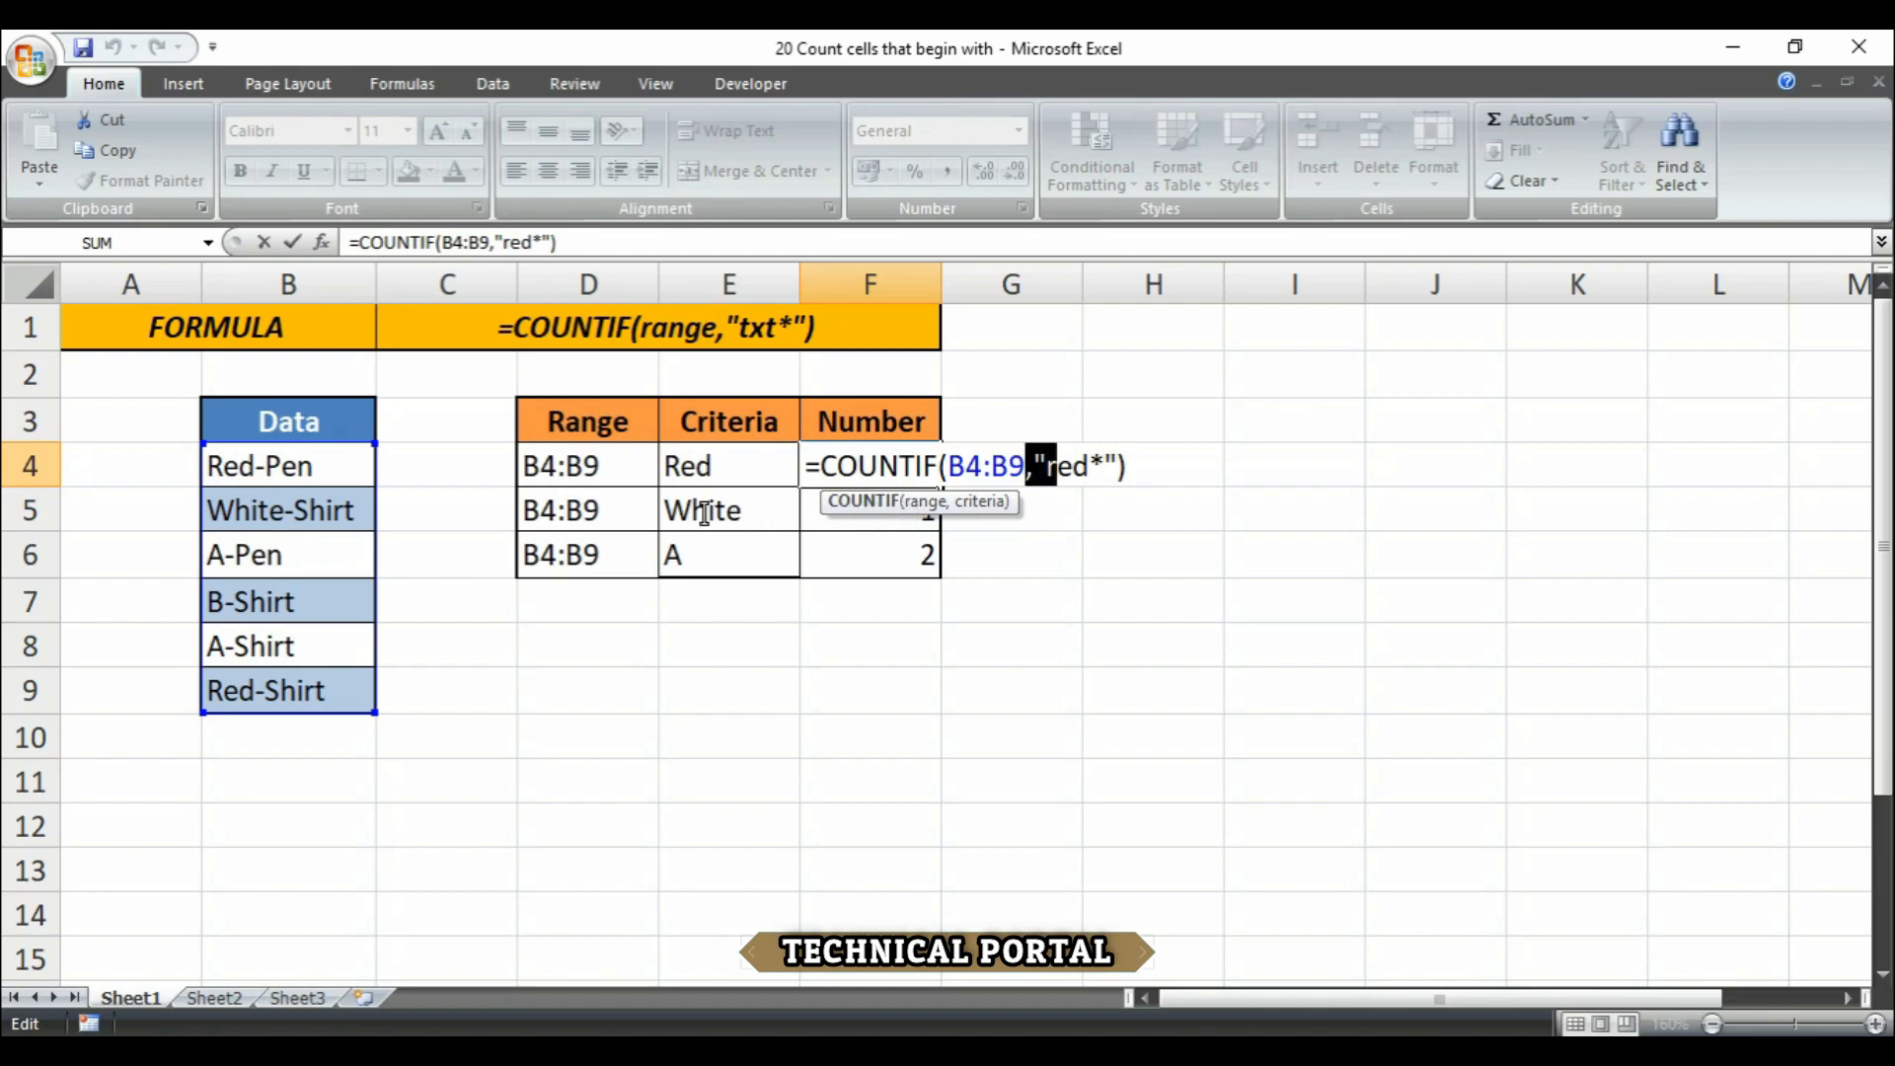
key("shift+Right")
key("shift+Right")
key("shift+Right")
key("shift+Right")
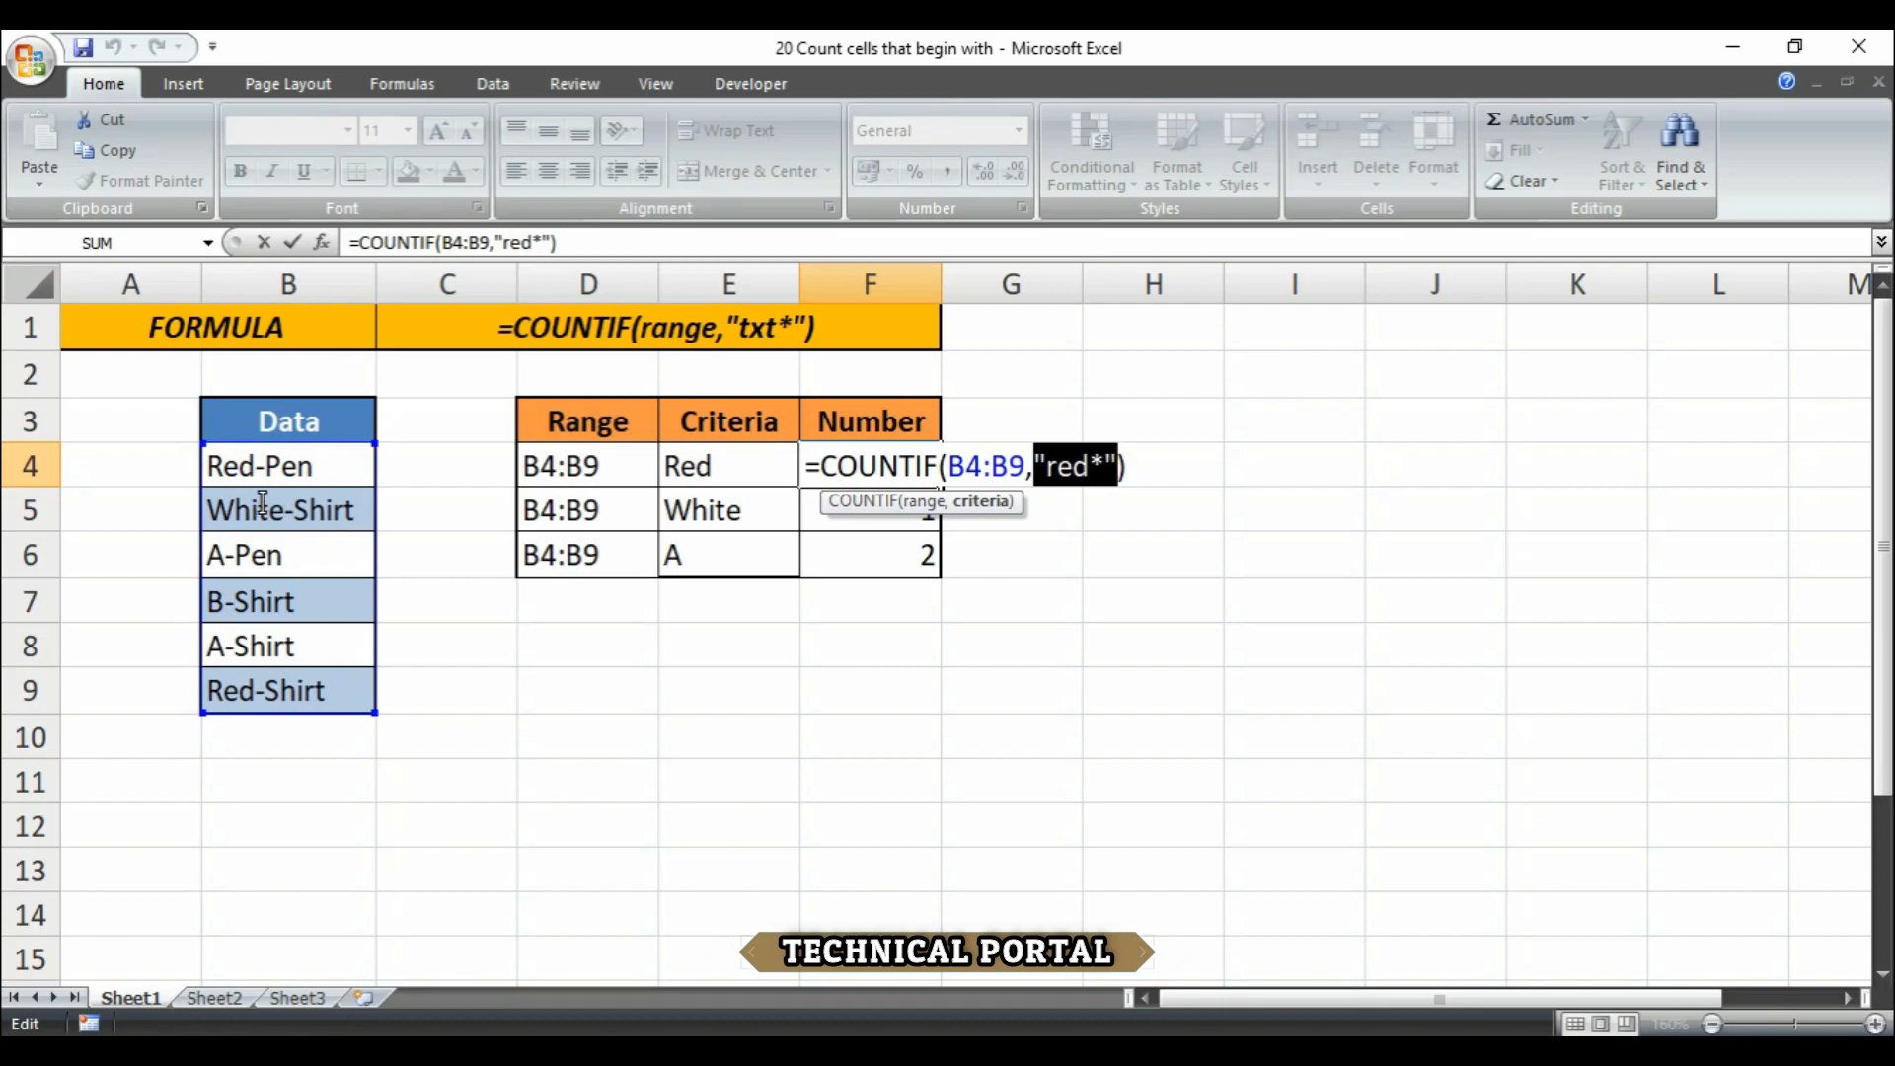
Step: Highlight the asterisk wildcard in F4's criterion and close the formula without changing it
key("Right")
key("shift+Left")
key("shift+Left")
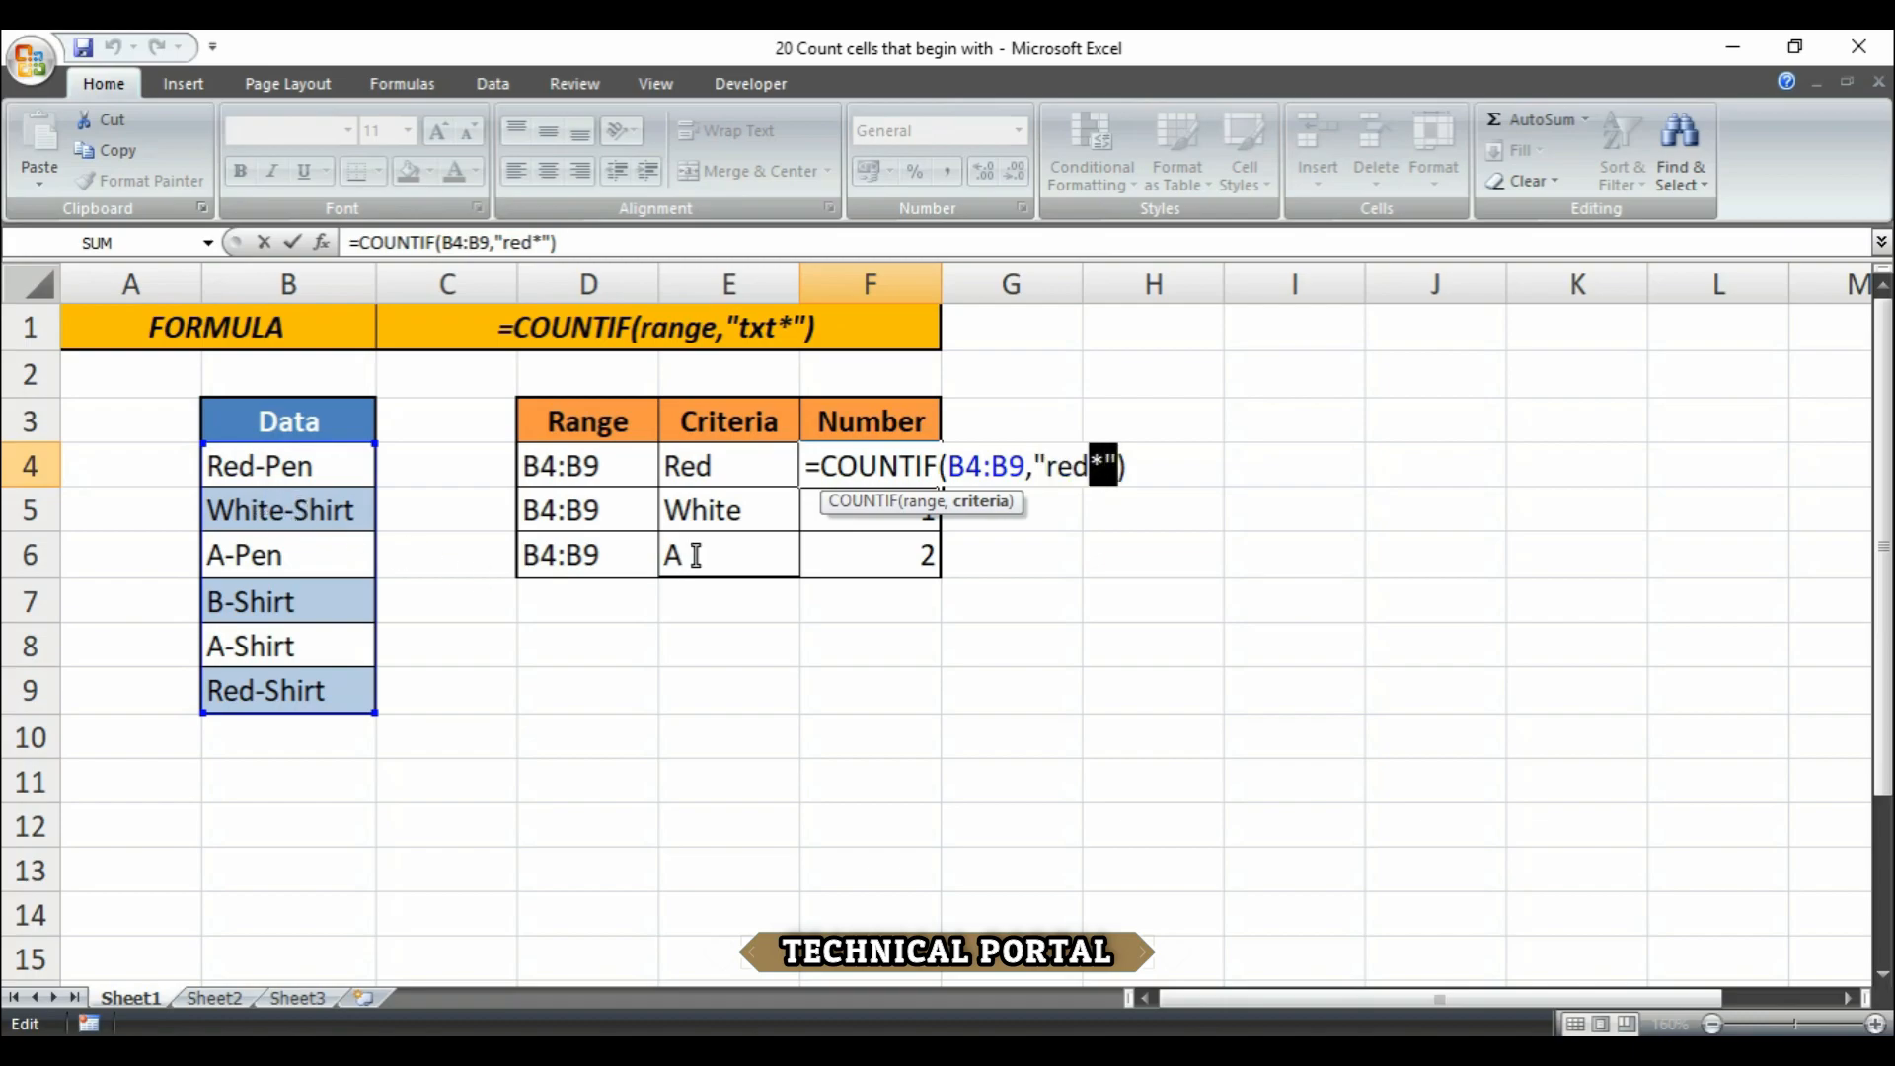
key("Left")
key("shift+Right")
key("ctrl+Return")
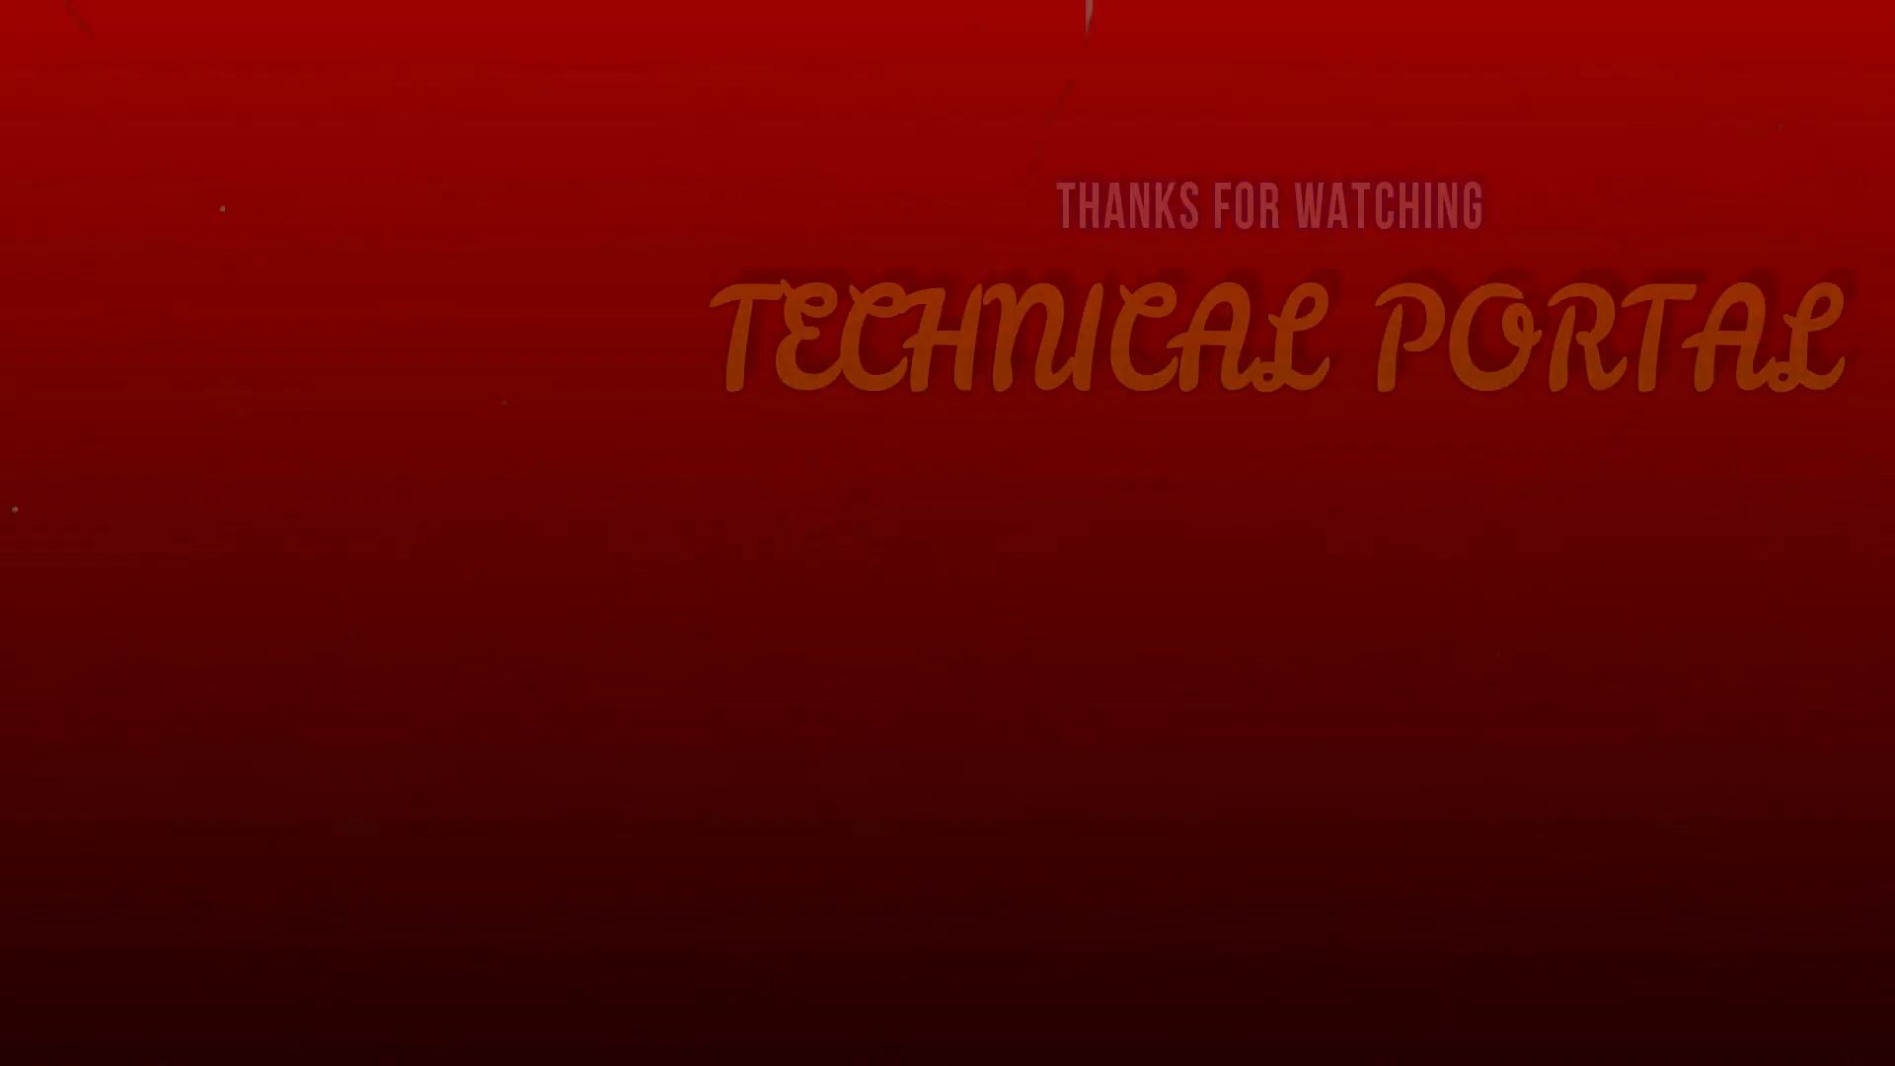